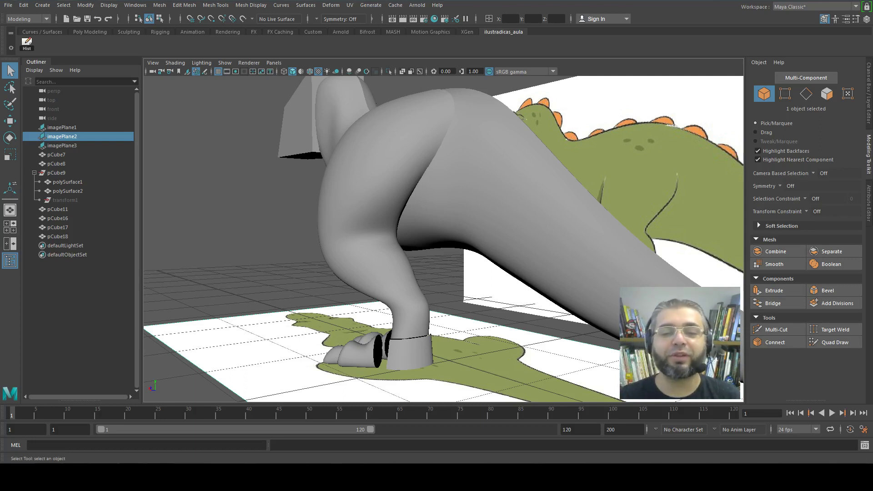
- Select the leg pieces polySurface1 and polySurface2, and inspect pCube9 and transform1 in the Outliner
left_click(410, 328)
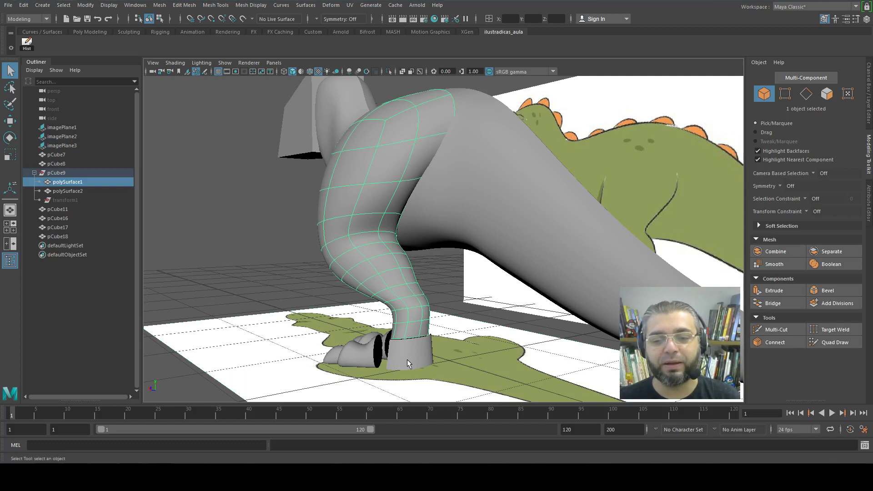
left_click(406, 332)
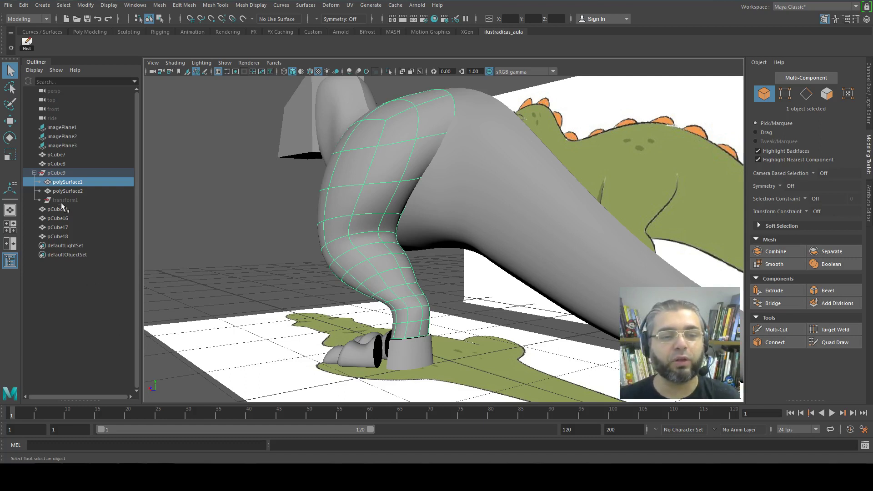
left_click(59, 173)
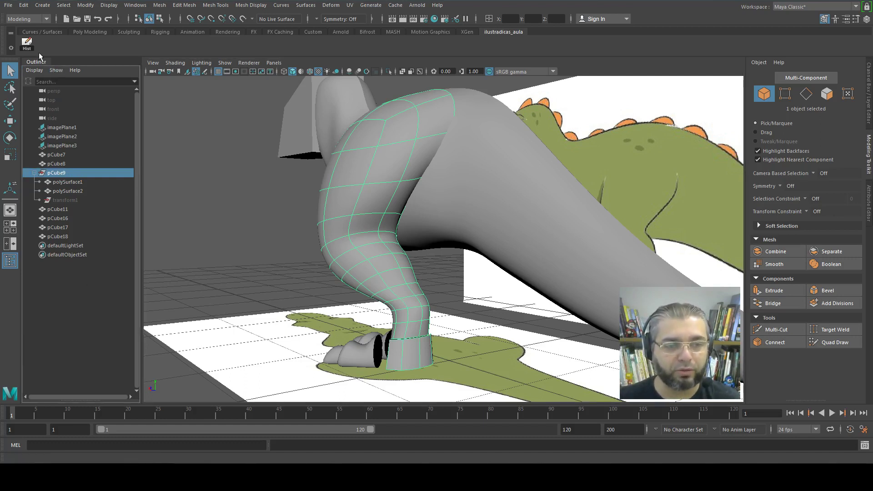
left_click(56, 201)
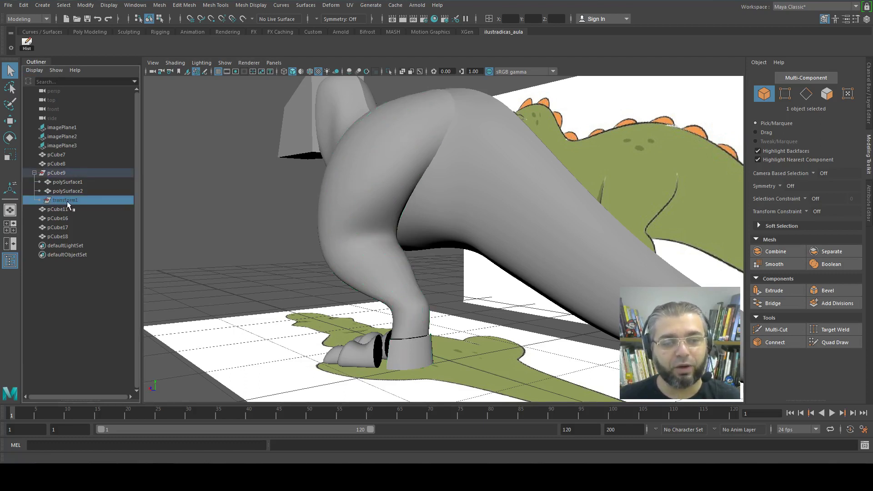
left_click(67, 182)
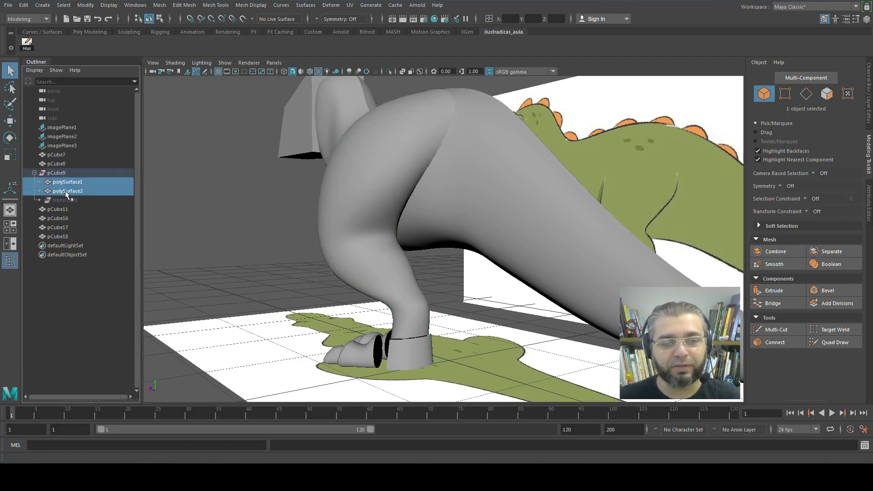
left_click(66, 192)
left_click(57, 183, "ctrl")
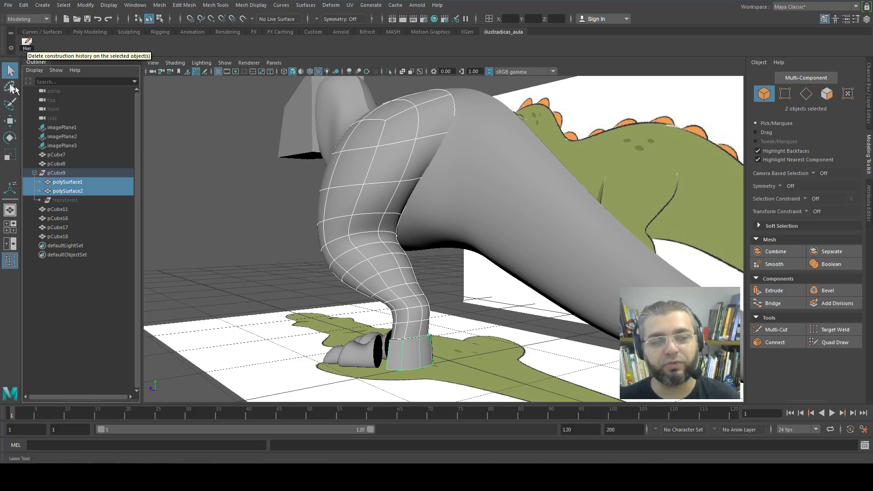
- Delete construction history on pCube9 and transform1 with the Hist shelf button
left_click(55, 173)
left_click(63, 200, "ctrl")
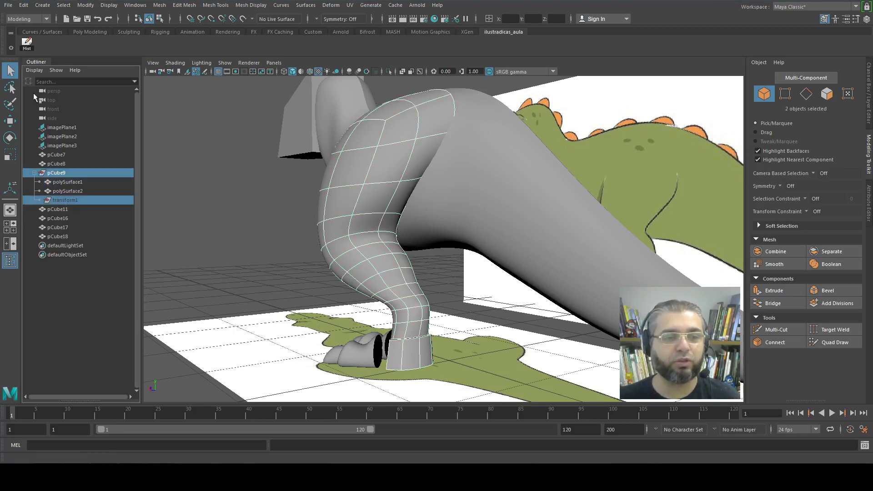
left_click(28, 43)
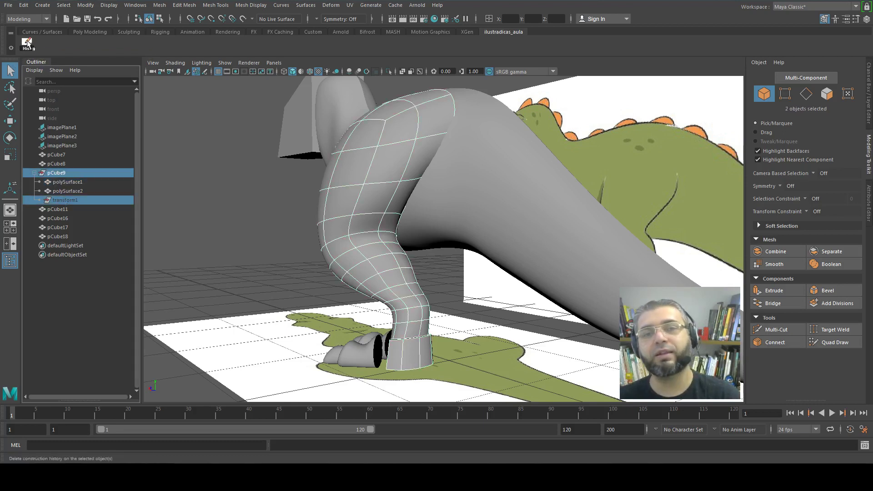
left_click_drag(57, 154, 57, 165)
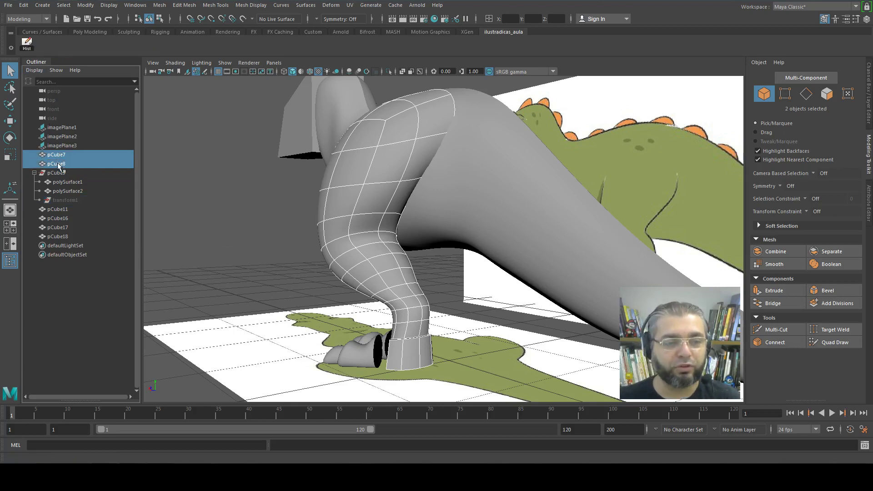
left_click(59, 210, "ctrl")
left_click(60, 238, "shift")
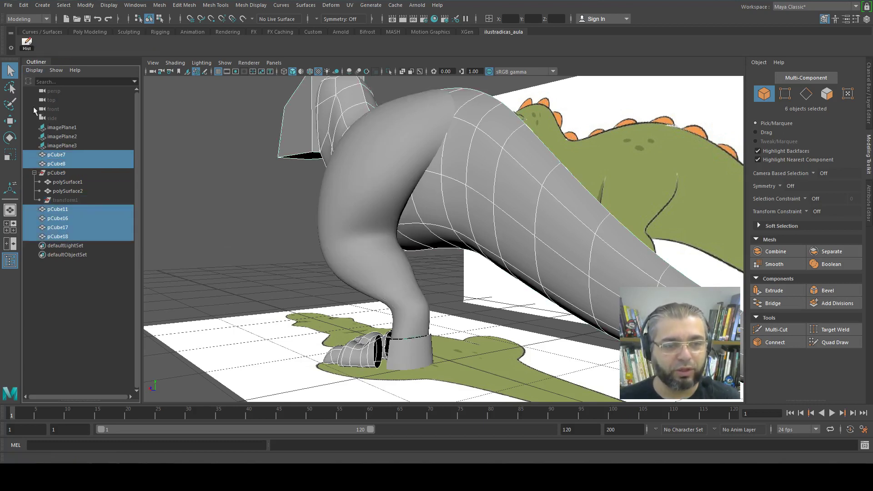
- Drag polySurface1 and polySurface2 out of pCube9 to the Outliner's top level
left_click(56, 173)
left_click(59, 202, "ctrl")
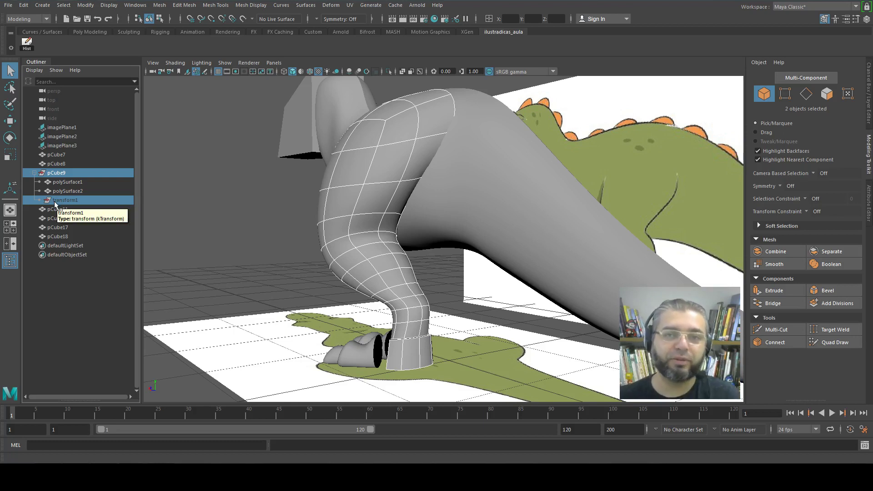
left_click(61, 182)
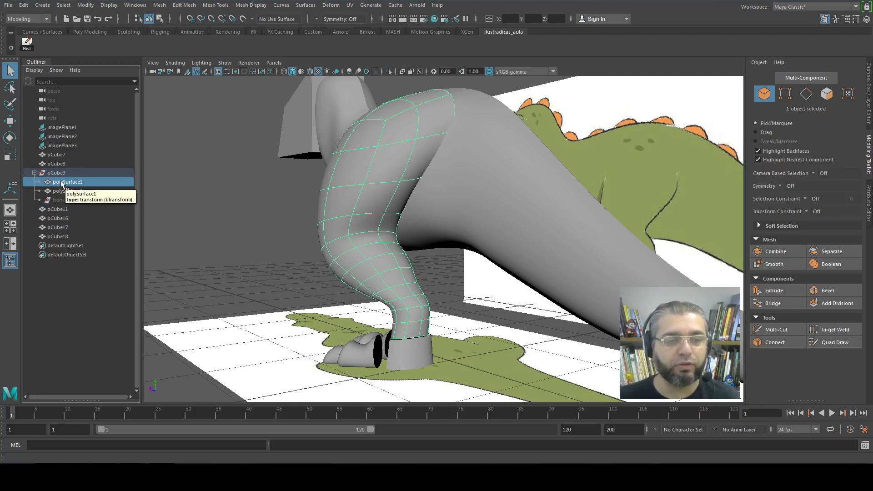
left_click(67, 190, "shift")
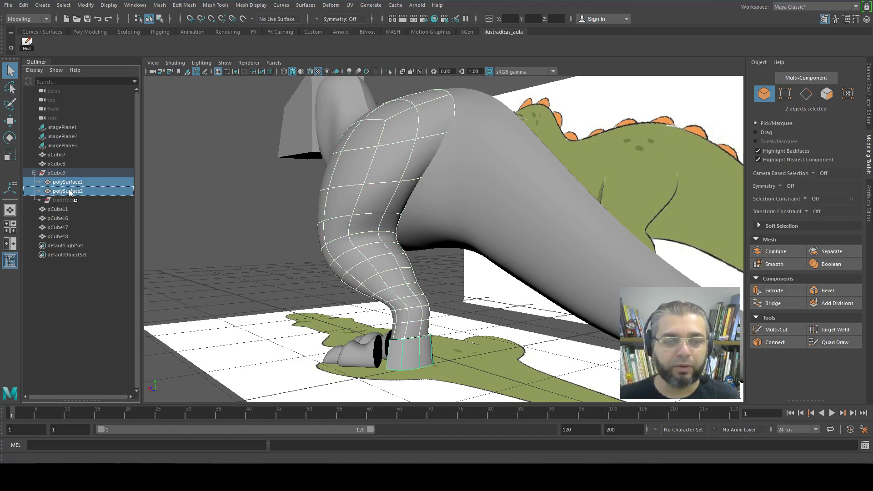
middle_click_drag(69, 193, 65, 220)
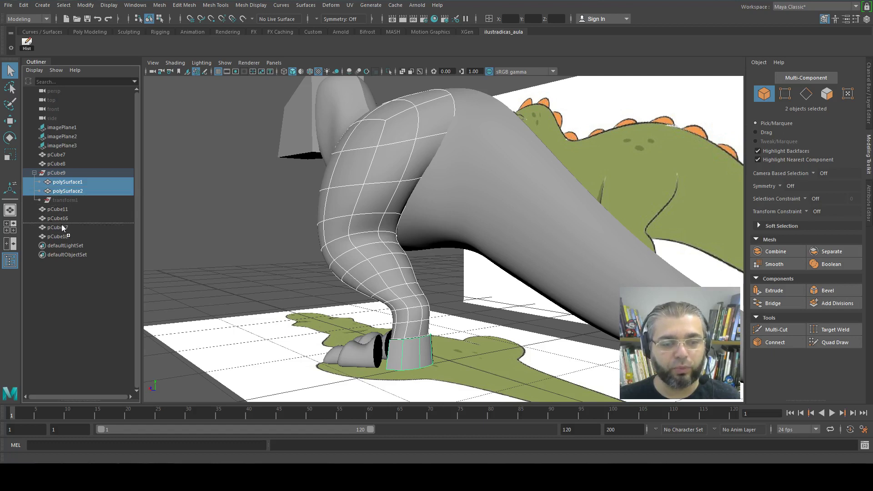
middle_click_drag(61, 224, 61, 225)
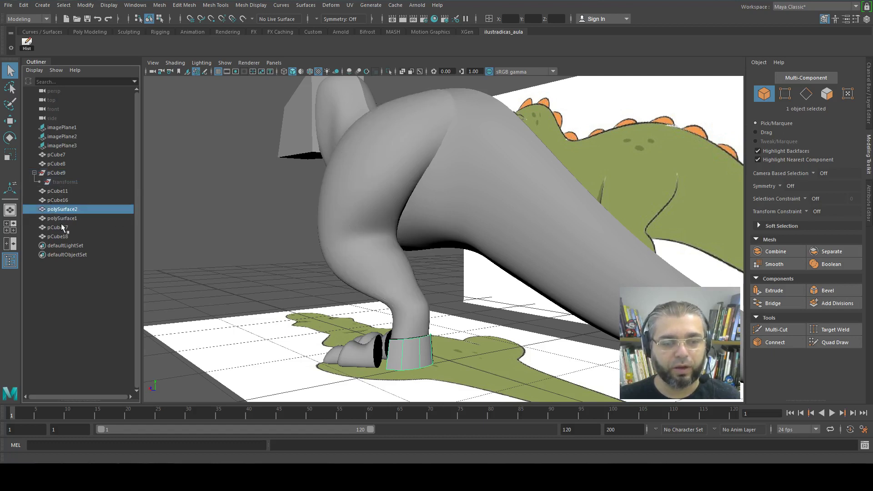
- Delete the leftover pCube9 group, then parent both leg pieces under pCube16
left_click(56, 172)
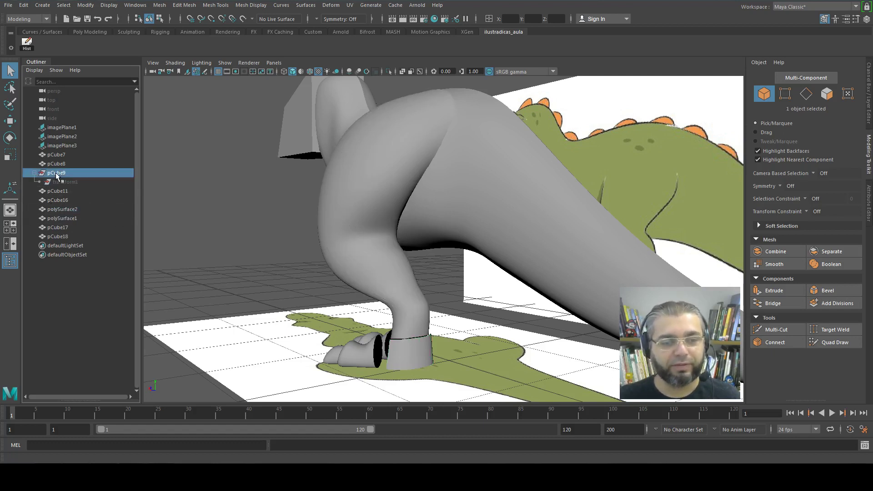
key("Delete")
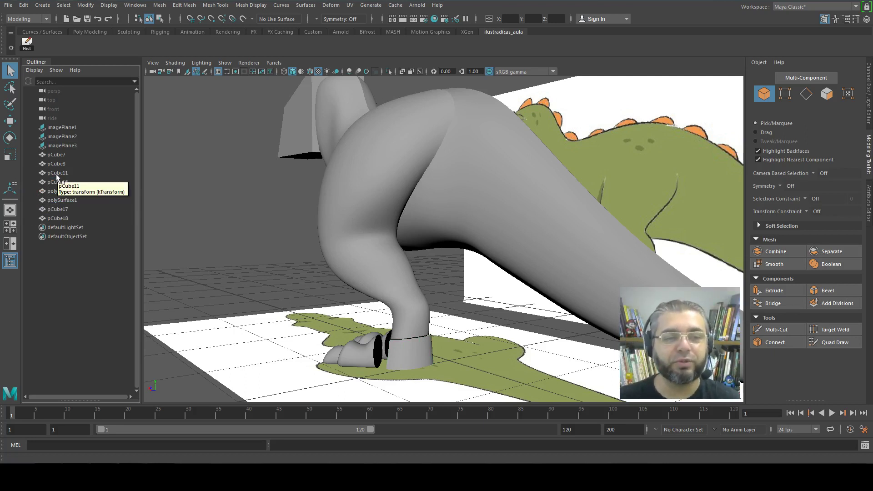
left_click(59, 191)
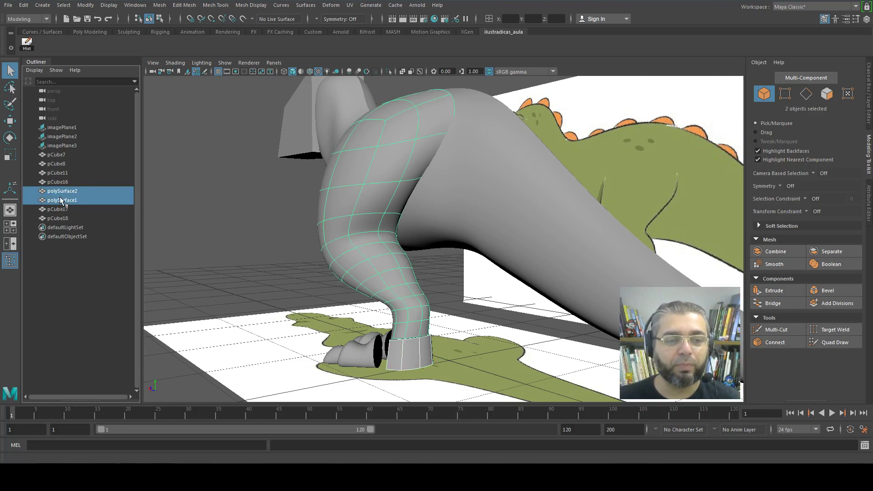
middle_click_drag(62, 200, 59, 183)
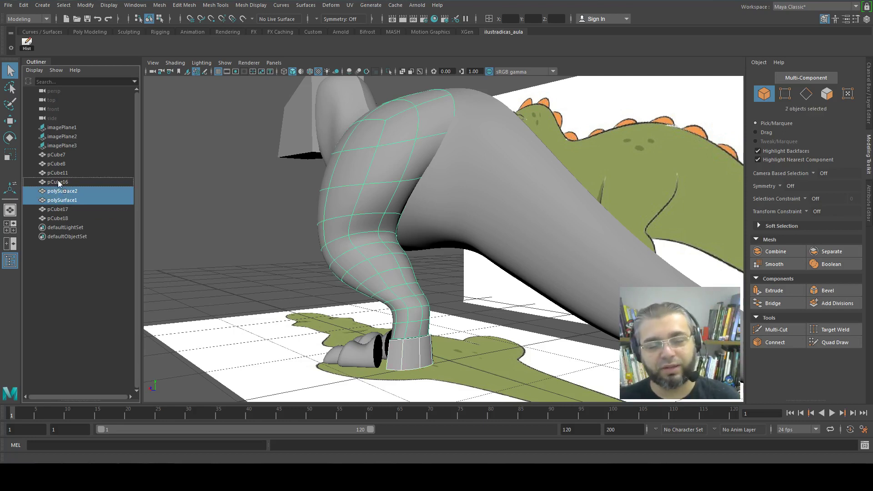
middle_click_drag(58, 183, 58, 183)
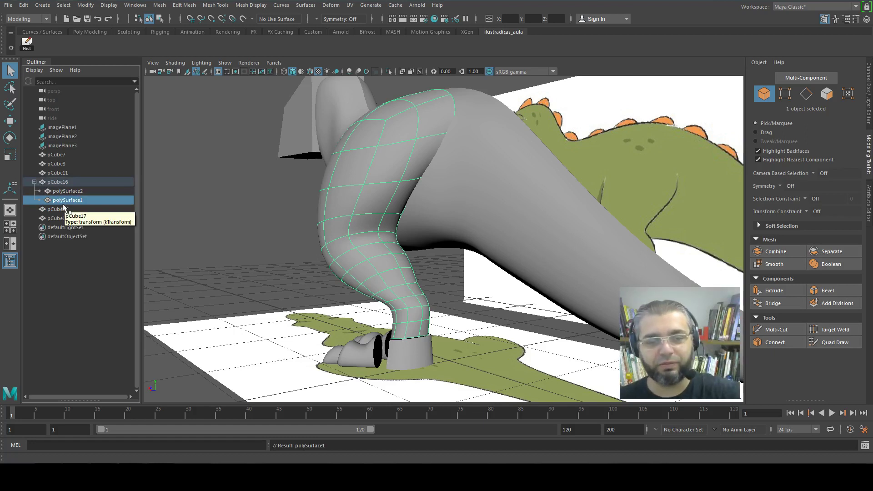
- Undo the parenting under pCube16 and select polySurface1 from a more frontal view
key("ctrl+z")
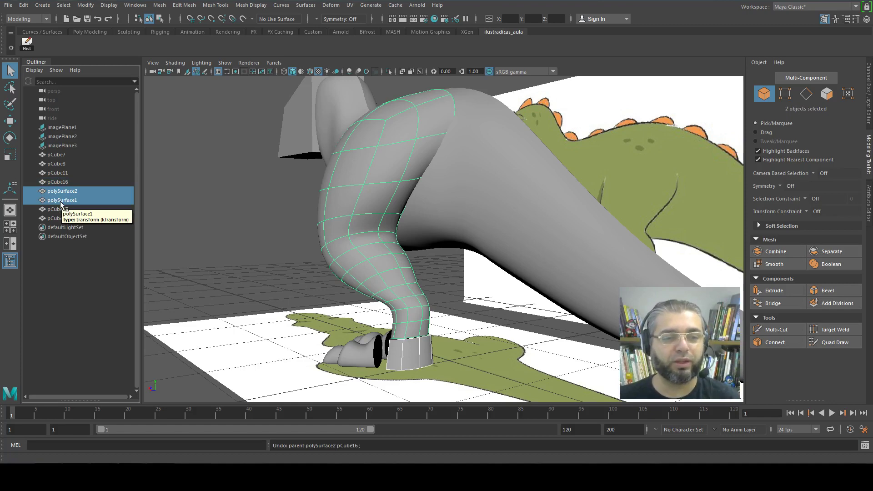
left_click(236, 247)
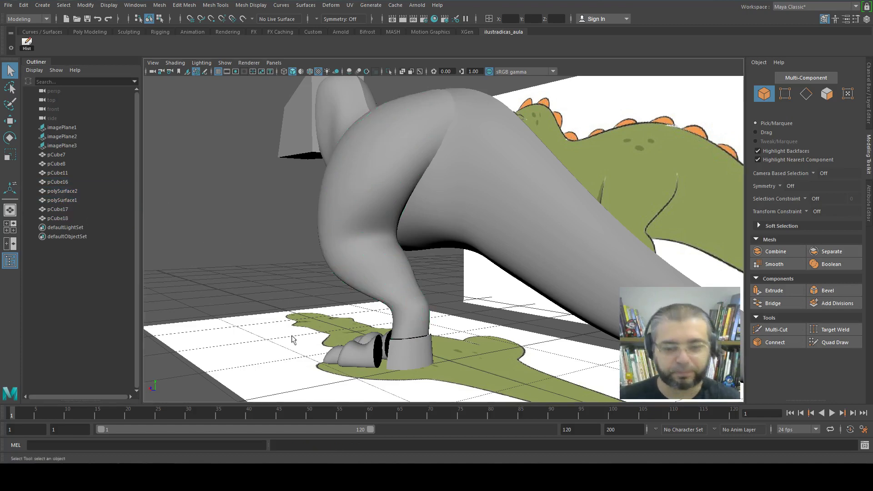
left_click(410, 324)
mouse_move(409, 343)
left_mouse_down("alt")
mouse_move(454, 361)
mouse_move(442, 353)
left_mouse_up("alt")
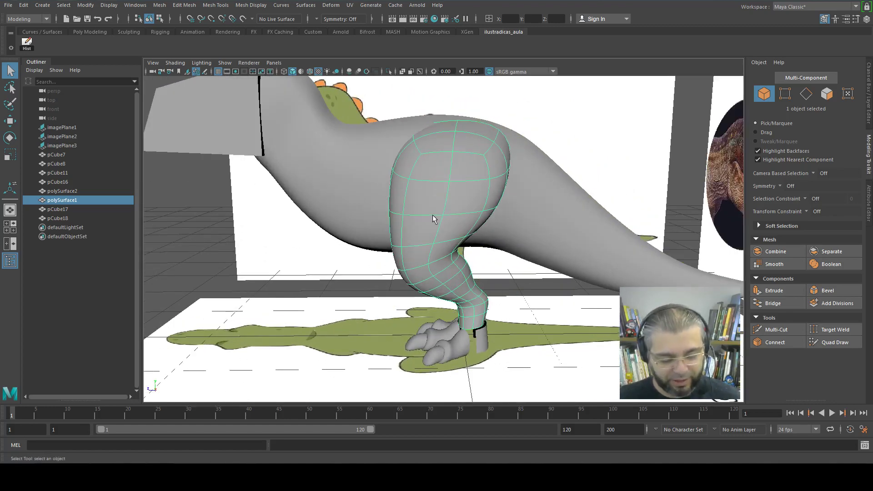
key("ctrl+h")
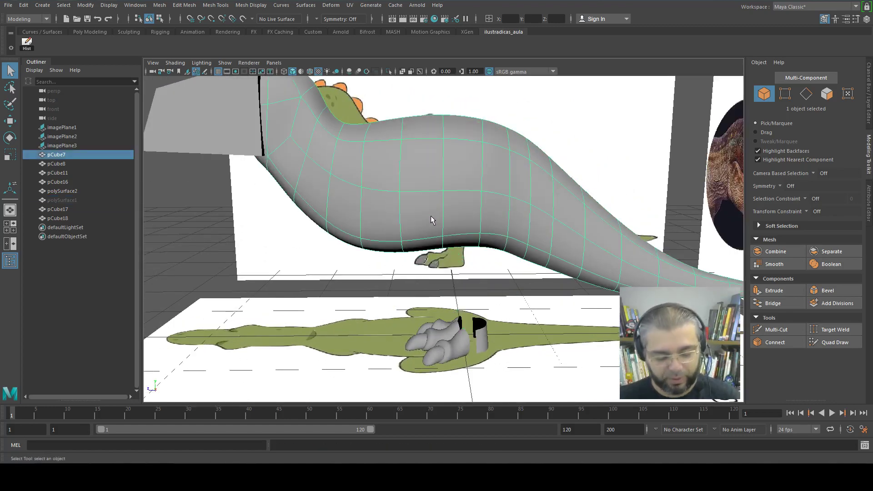
left_click(430, 215)
key("ctrl+h")
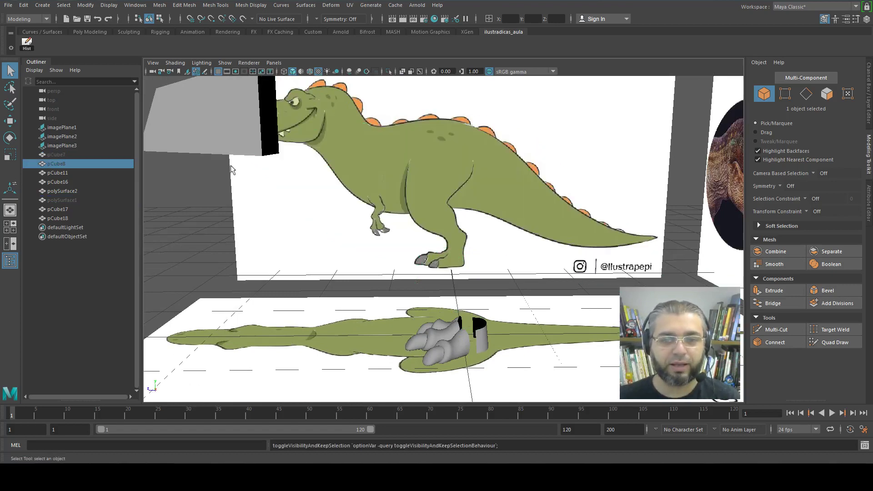
key("ctrl+h")
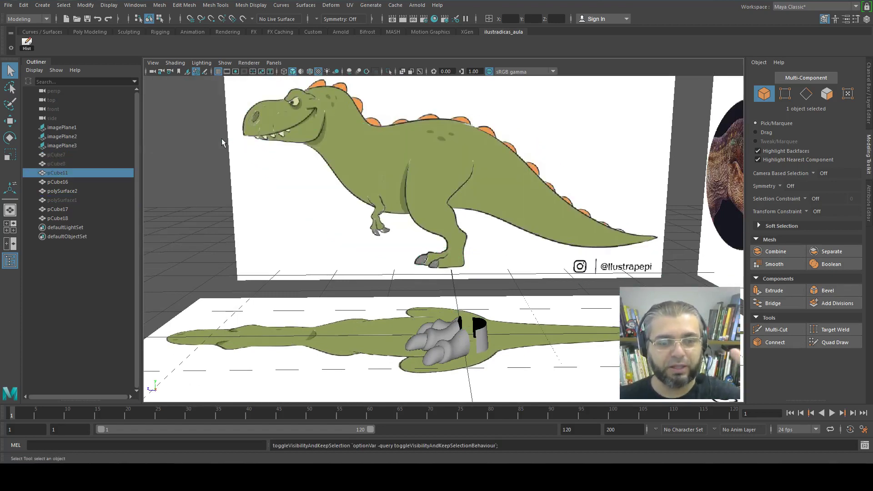
scroll(464, 397, "up", 3)
scroll(465, 396, "up", 3)
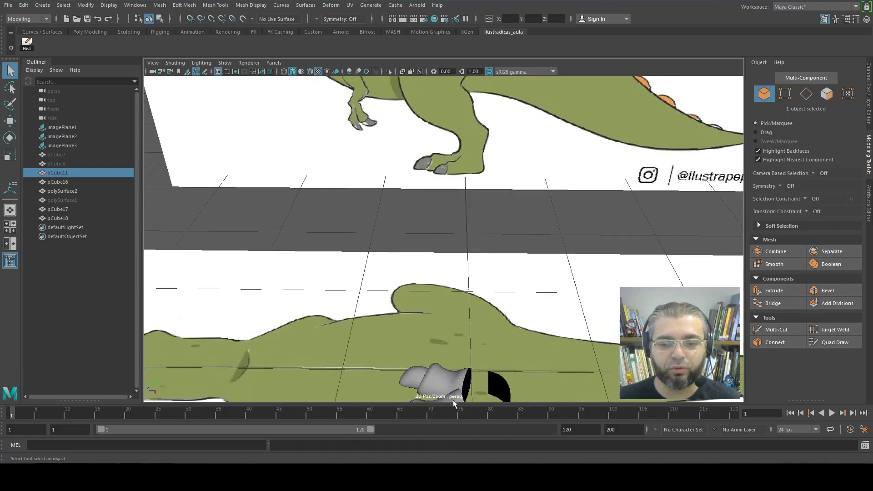
middle_click_drag(464, 397, 441, 250, "alt")
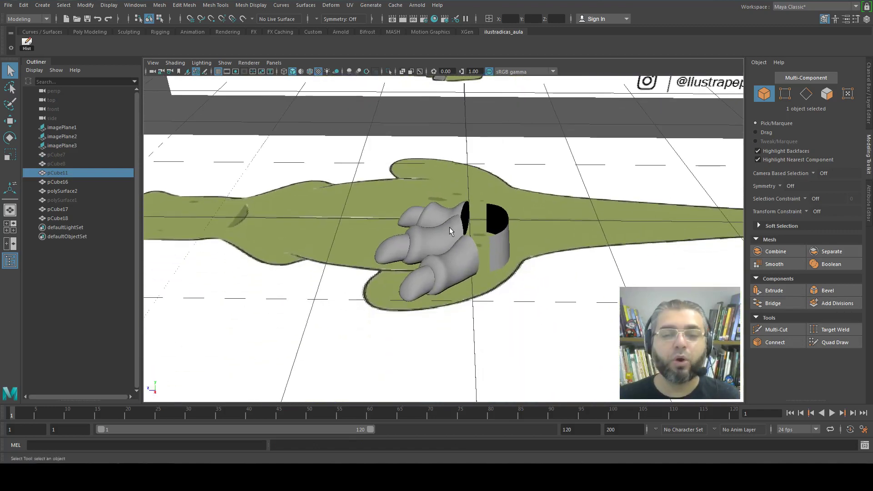
scroll(450, 227, "down", 2)
scroll(437, 254, "down", 2)
scroll(426, 277, "down", 2)
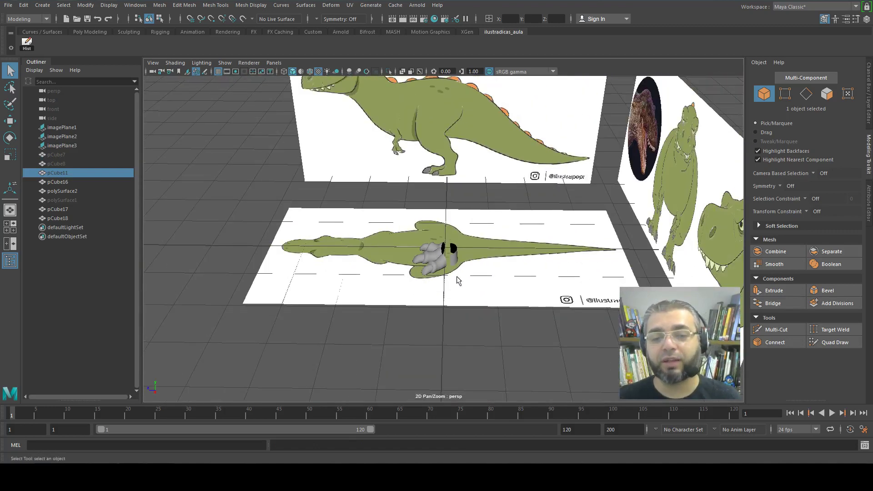
scroll(457, 279, "down", 2)
scroll(436, 309, "down", 2)
left_click_drag(382, 258, 469, 323)
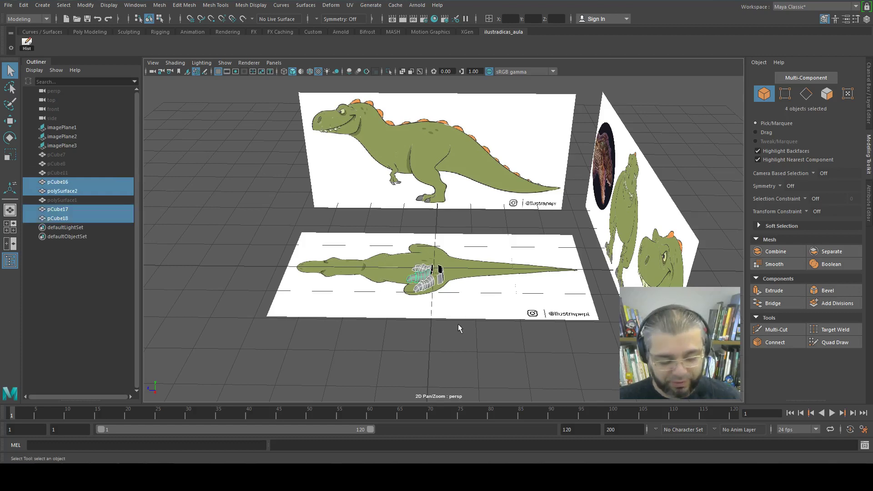
key("backslash")
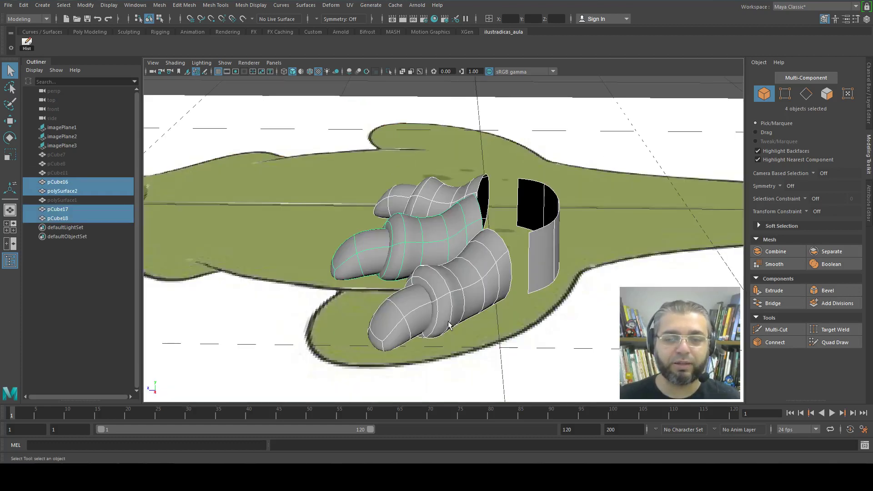
scroll(476, 316, "down", 2)
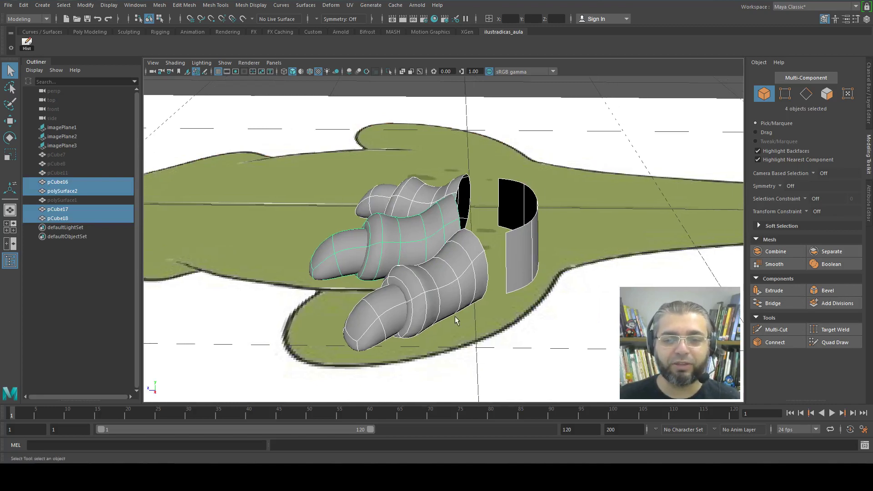
scroll(454, 316, "down", 5)
scroll(449, 318, "down", 3)
left_click(437, 358)
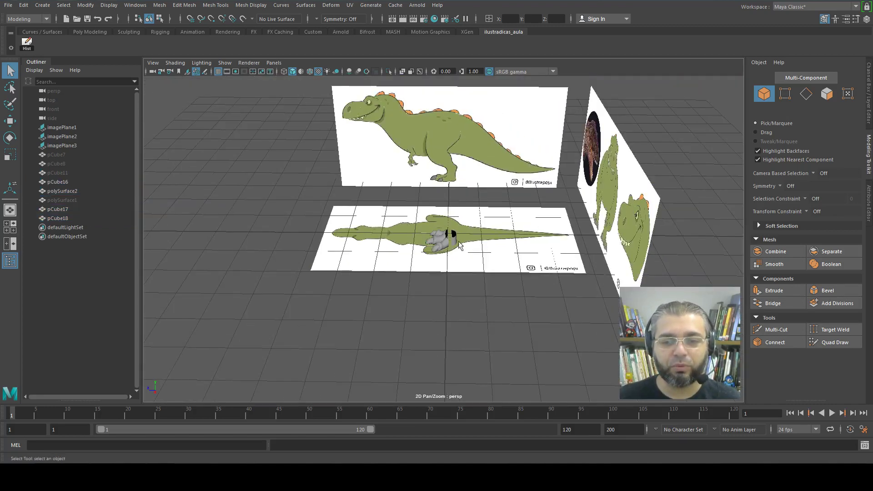
left_click(482, 162)
left_click(454, 241)
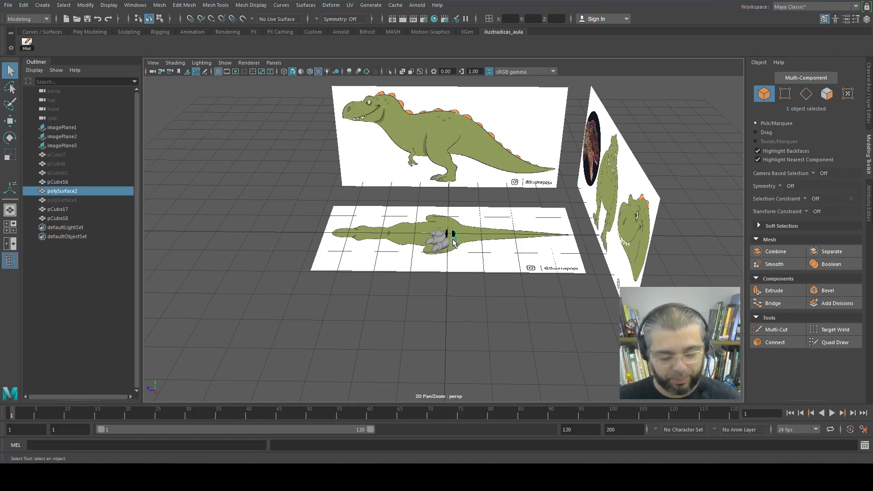
key("f")
key("a")
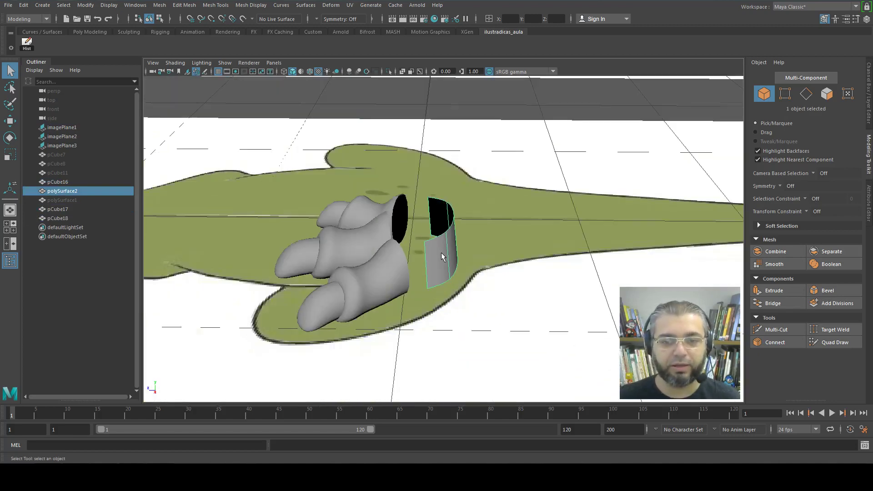
left_click(430, 250)
mouse_move(430, 250)
left_mouse_down("alt")
mouse_move(458, 314)
mouse_move(609, 311)
left_mouse_up("alt")
scroll(458, 313, "down", 3)
key("f")
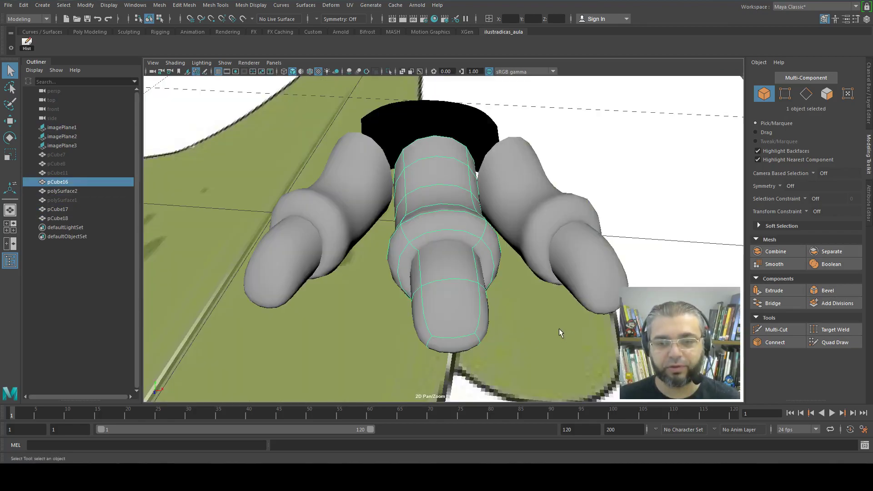
mouse_move(440, 264)
left_mouse_down("alt")
mouse_move(374, 282)
mouse_move(500, 292)
mouse_move(480, 306)
mouse_move(382, 245)
mouse_move(400, 311)
left_mouse_up("alt")
key("a")
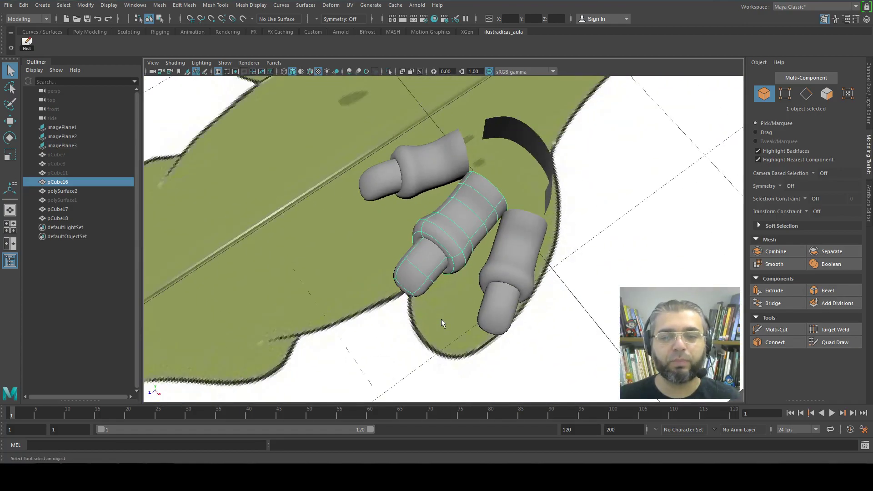
scroll(444, 290, "up", 3)
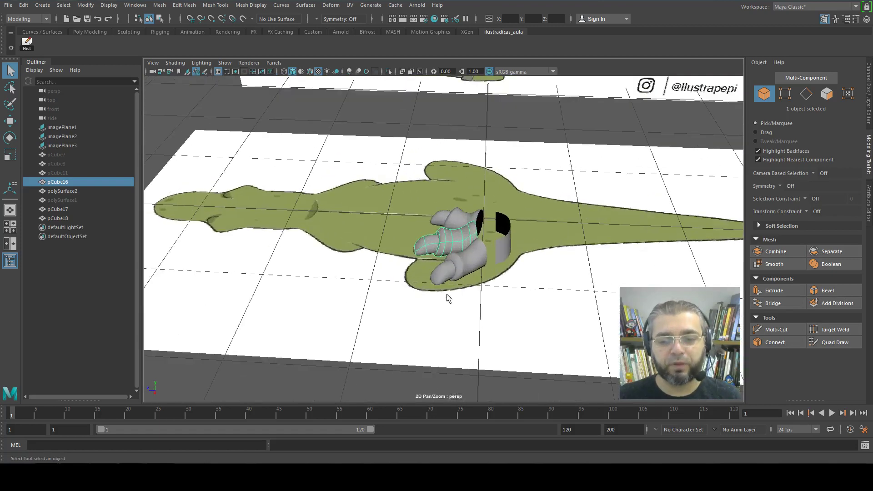
left_click_drag(401, 178, 525, 308)
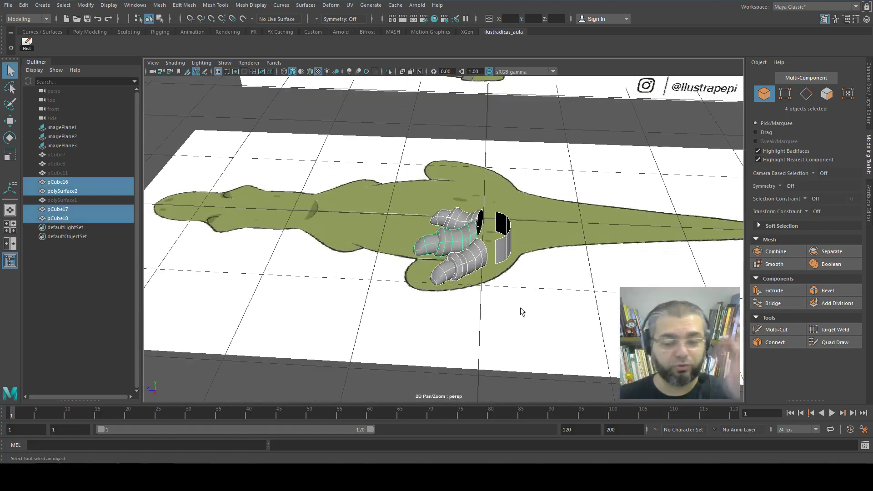
left_click(509, 248)
left_click(465, 261, "shift")
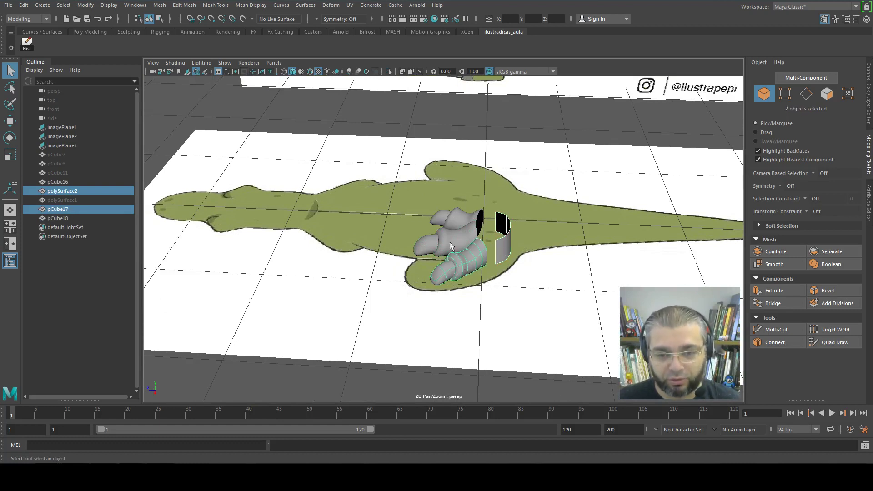
left_click(443, 246, "shift")
left_click(455, 218, "shift")
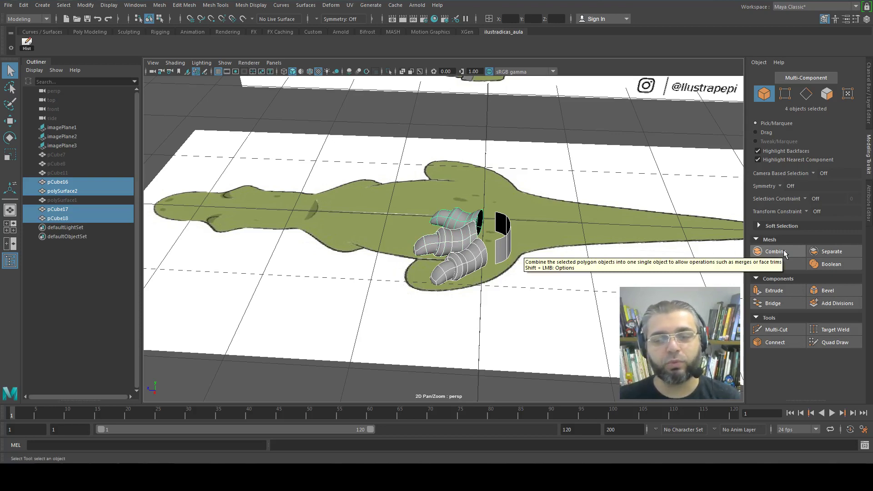
mouse_move(568, 282)
left_mouse_down("alt")
mouse_move(491, 320)
mouse_move(445, 295)
left_mouse_up("alt")
scroll(491, 319, "up", 3)
scroll(491, 320, "up", 2)
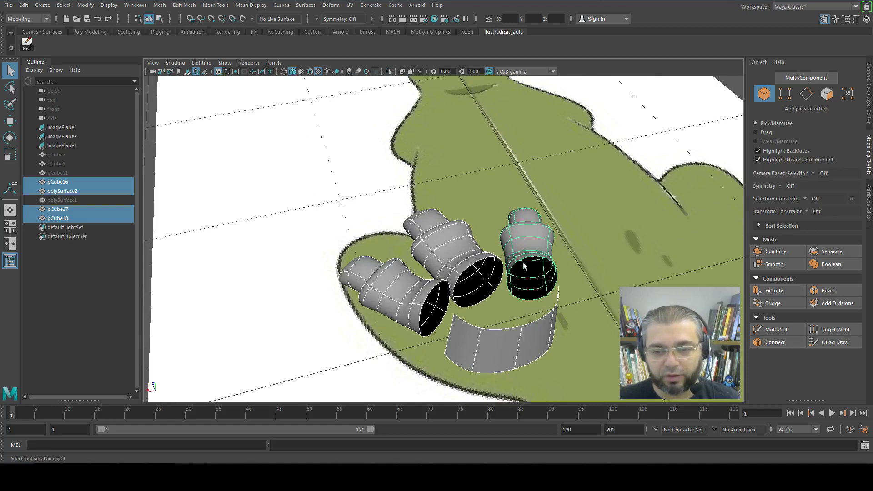
scroll(452, 318, "down", 2)
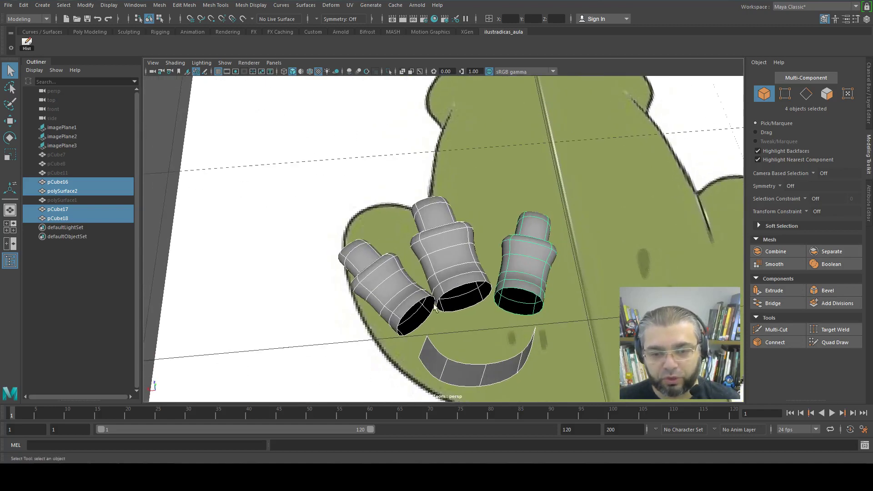
left_click_drag(529, 317, 614, 295, "alt")
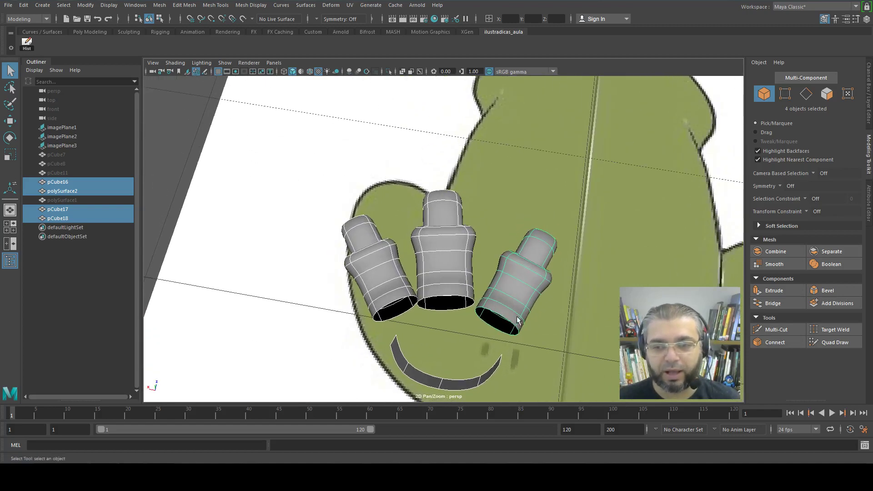
- Move the left and right toe blocks into place over the reference outline
left_click(362, 296)
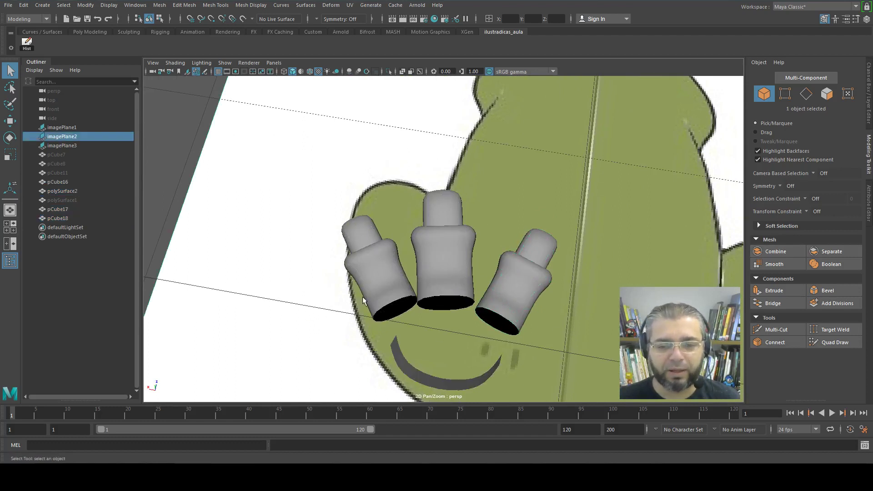
left_click(381, 309)
scroll(403, 324, "up", 2)
key("w")
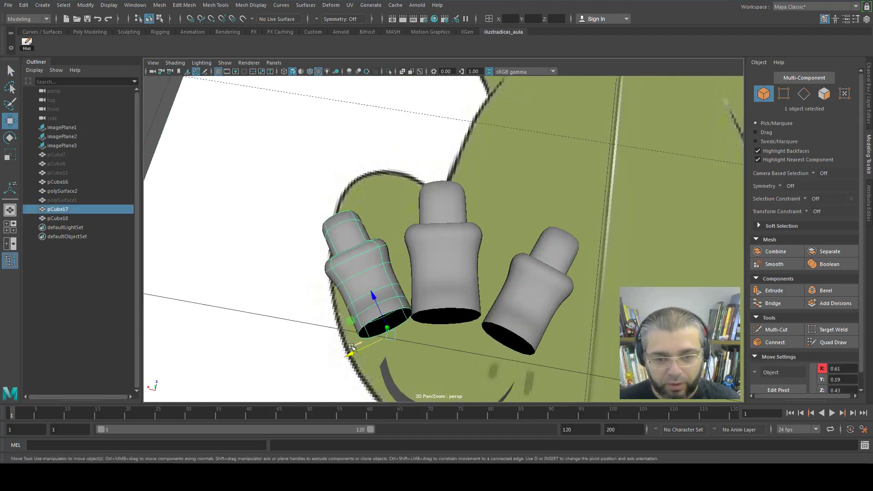
left_click_drag(354, 352, 371, 312)
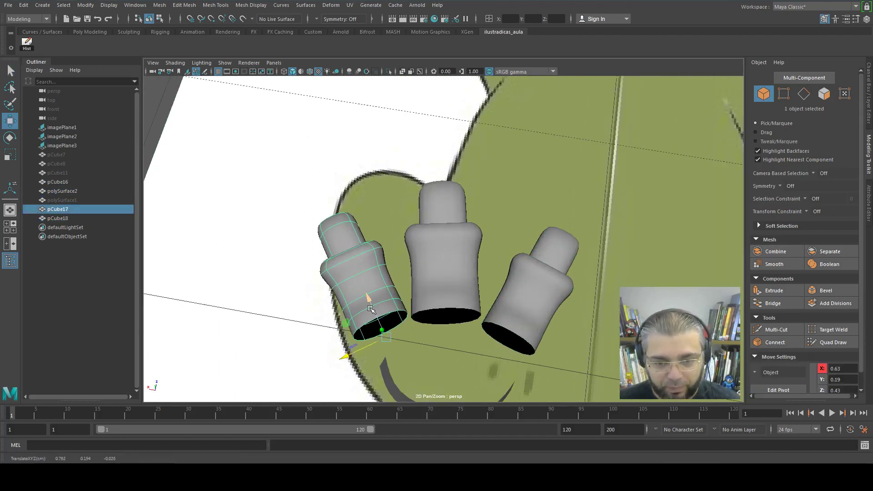
left_click(511, 330)
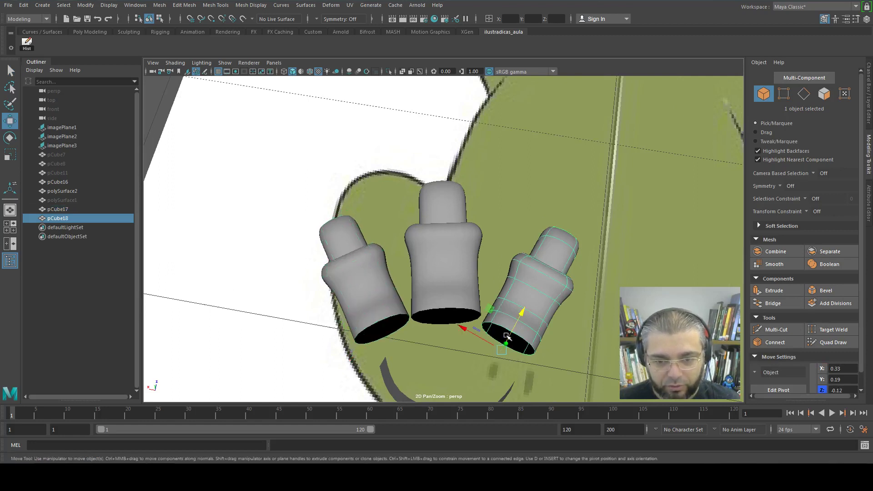
left_click_drag(516, 318, 515, 334)
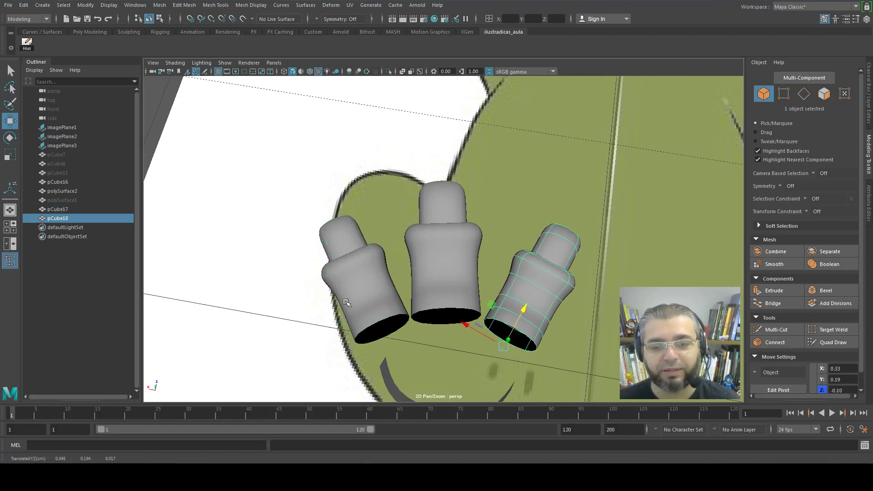
- Check the toes in blocky and smooth preview, and shift the outer toes slightly outward
left_click_drag(350, 198, 557, 429)
key("1")
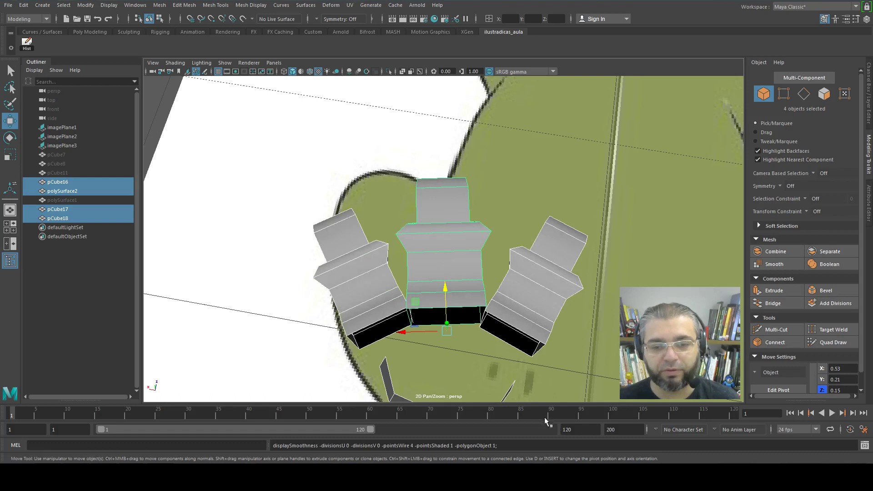
key("3")
left_click(370, 301)
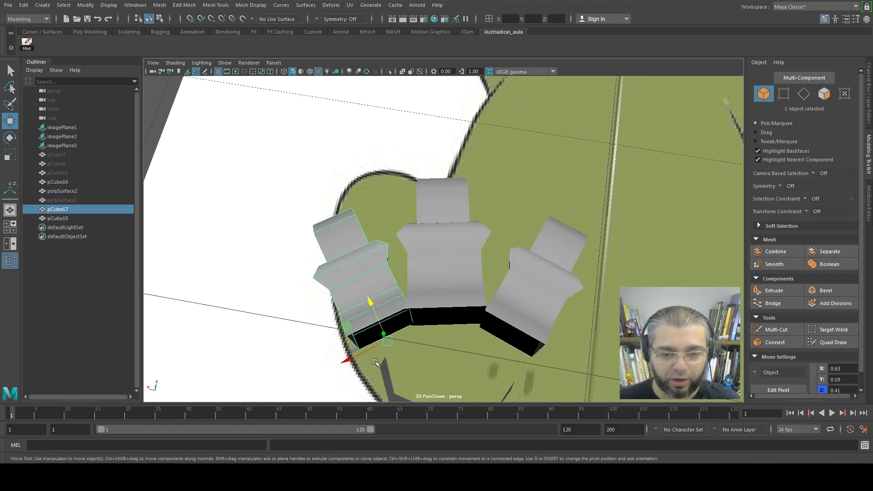
left_click_drag(372, 349, 364, 353)
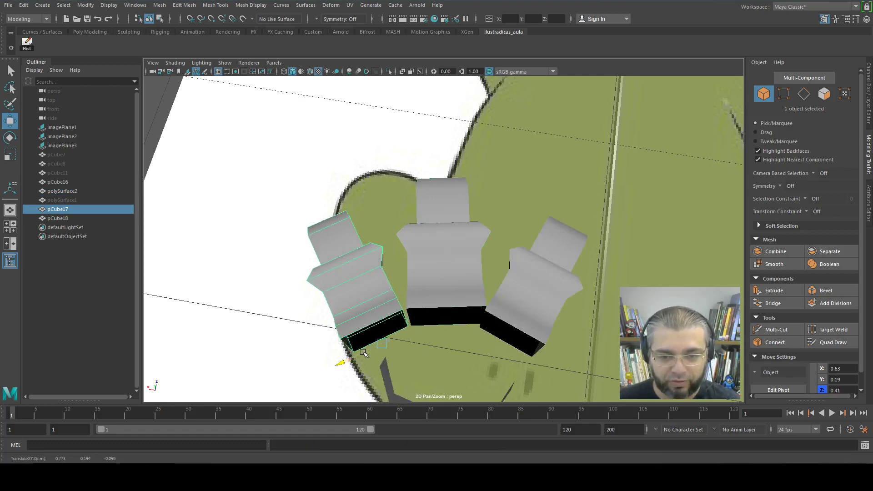
left_click(514, 332)
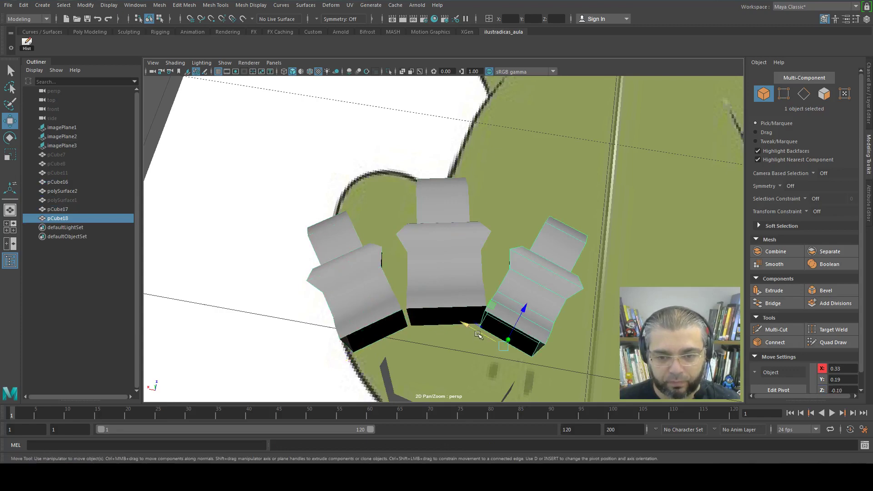
left_click_drag(480, 339, 484, 335)
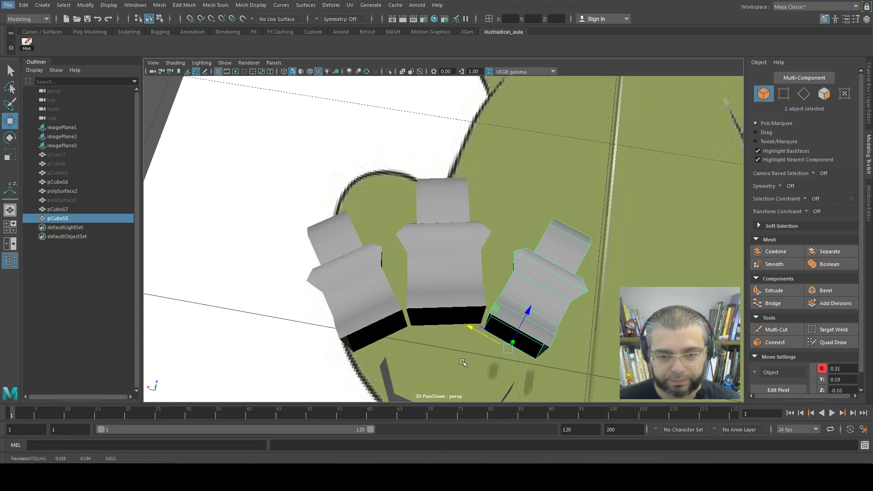
left_click(462, 363)
mouse_move(463, 363)
left_mouse_down("alt")
mouse_move(409, 318)
mouse_move(364, 306)
mouse_move(327, 343)
mouse_move(364, 357)
mouse_move(437, 357)
left_mouse_up("alt")
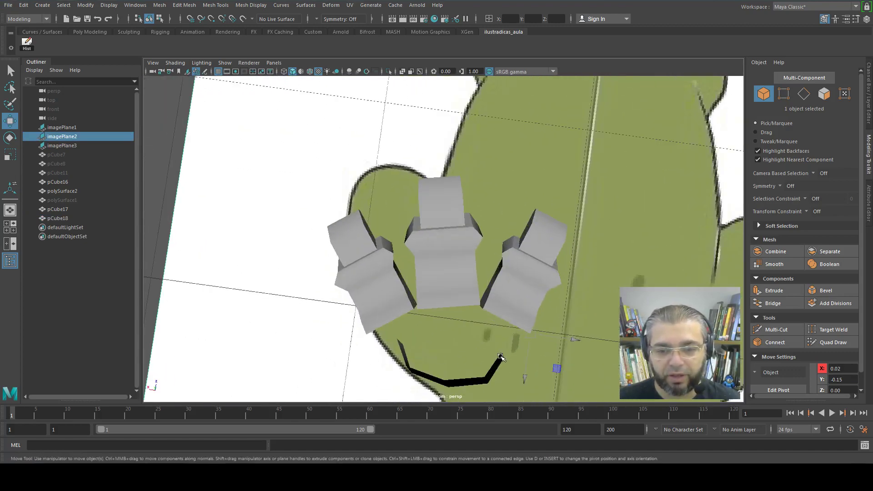
left_click_drag(517, 337, 506, 358, "alt")
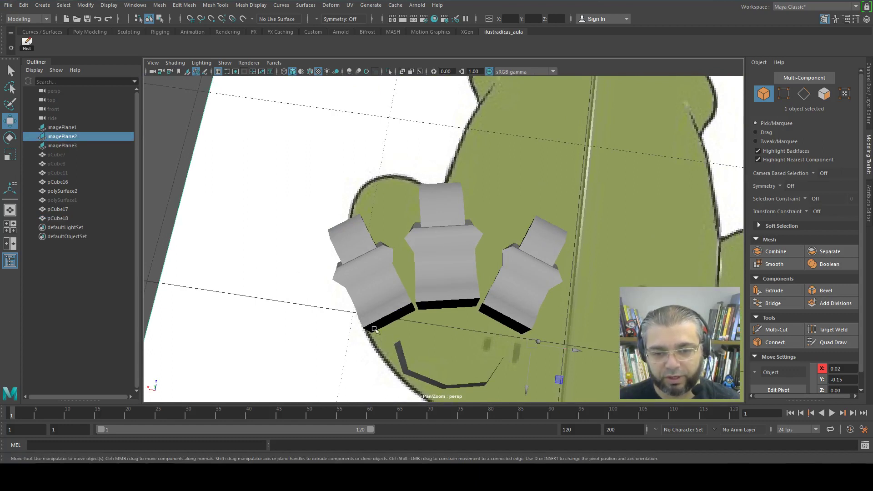
- Resize all three toe blocks together
left_click(381, 309)
left_click(445, 296, "shift")
left_click(519, 308, "shift")
key("r")
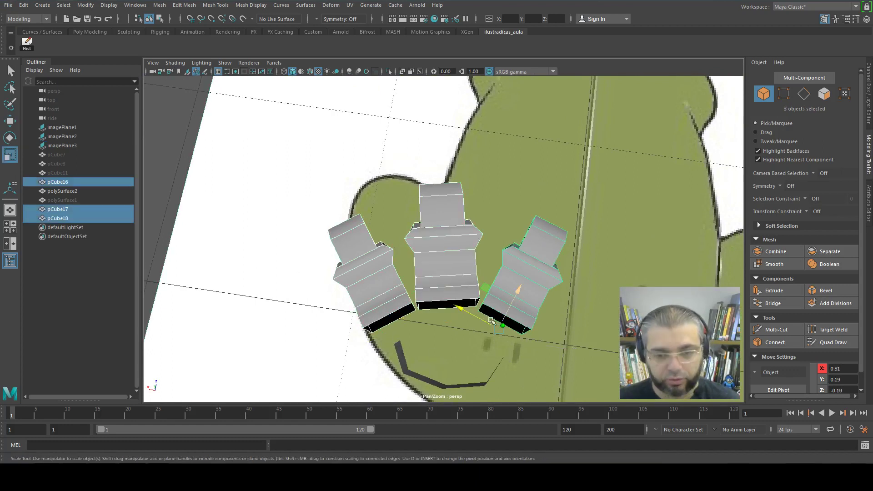
mouse_move(498, 331)
left_mouse_down()
mouse_move(491, 336)
mouse_move(476, 319)
mouse_move(464, 328)
left_mouse_up()
key("w")
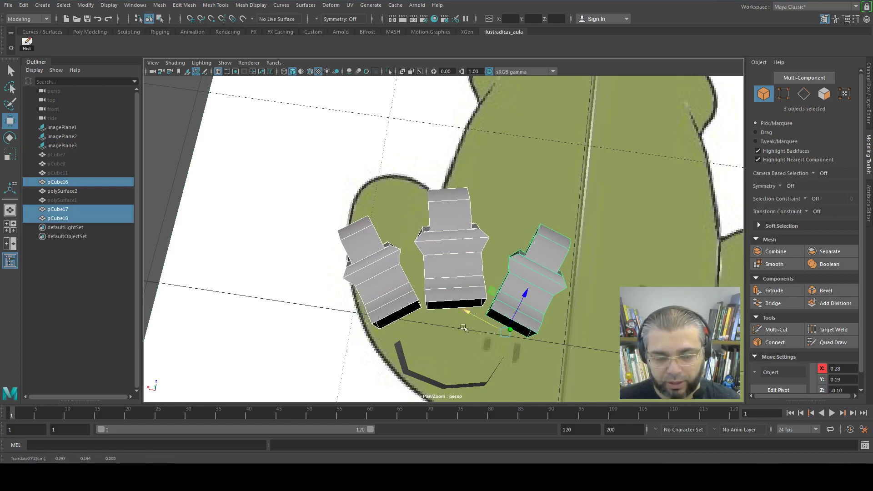
- Rotate the middle toe block about 7° around its vertical Y axis
left_click(465, 279)
key("e")
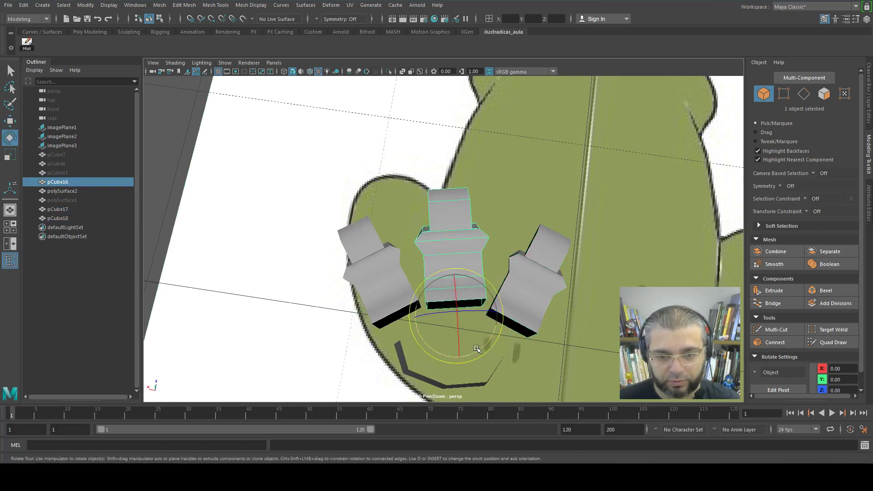
left_click_drag(480, 347, 391, 353)
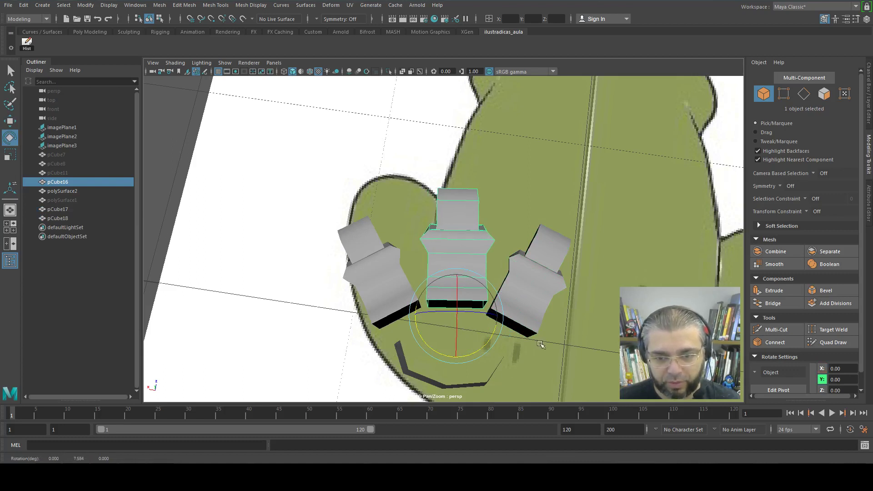
left_click_drag(538, 330, 455, 318, "alt")
- Combine the three toe blocks and the curved front wall into one mesh
key("q")
left_click(372, 283)
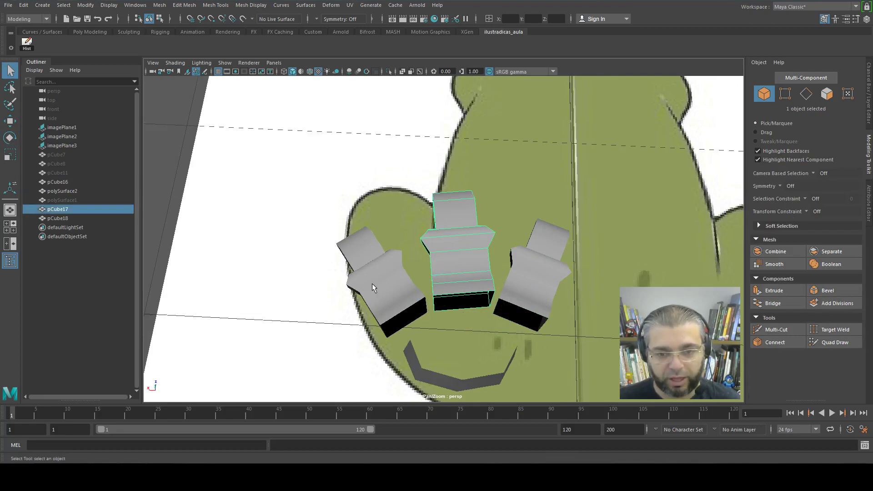
left_click(468, 261, "shift")
left_click(510, 314, "shift")
left_click(493, 380, "shift")
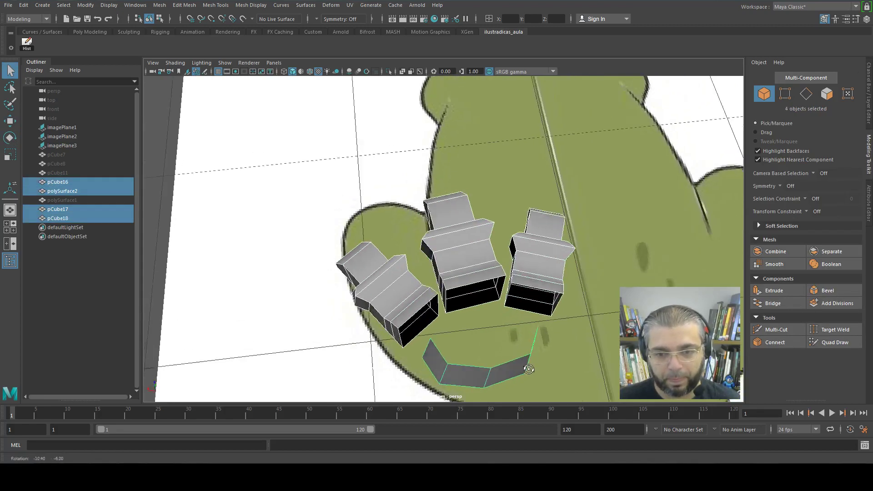
left_click_drag(493, 381, 579, 359, "alt")
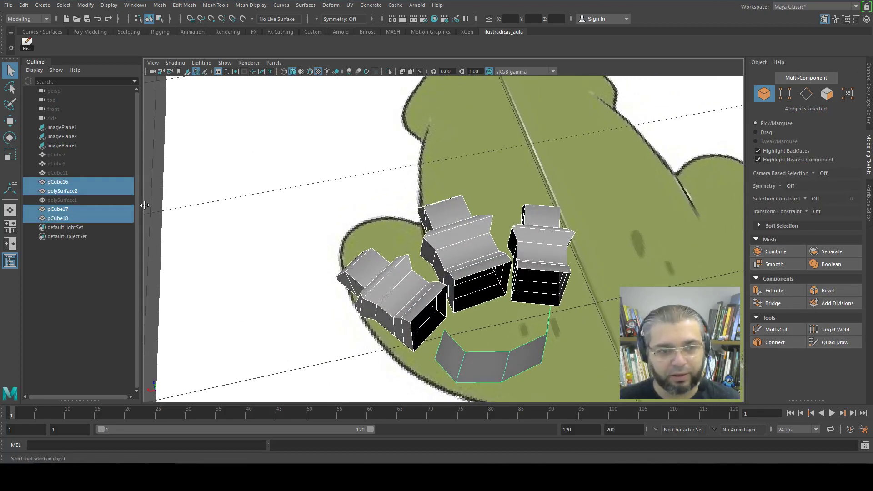
left_click(776, 254)
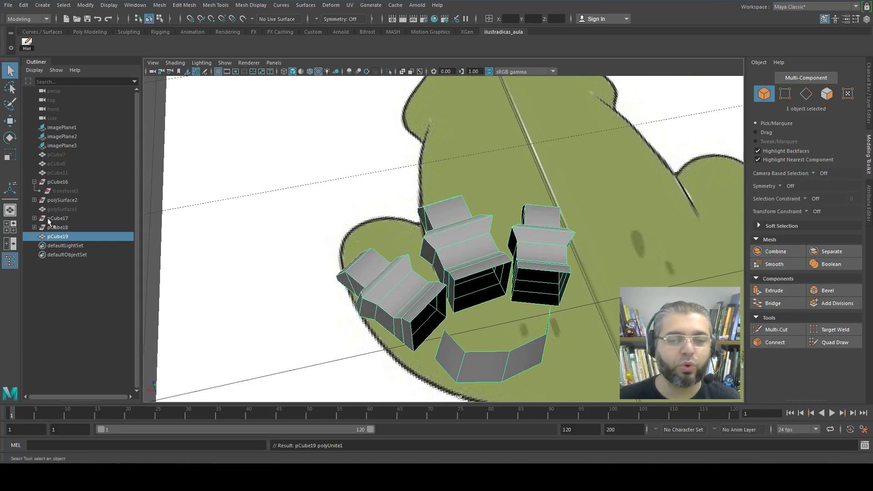
- Delete construction history on the combined foot mesh pCube19
left_click(34, 228)
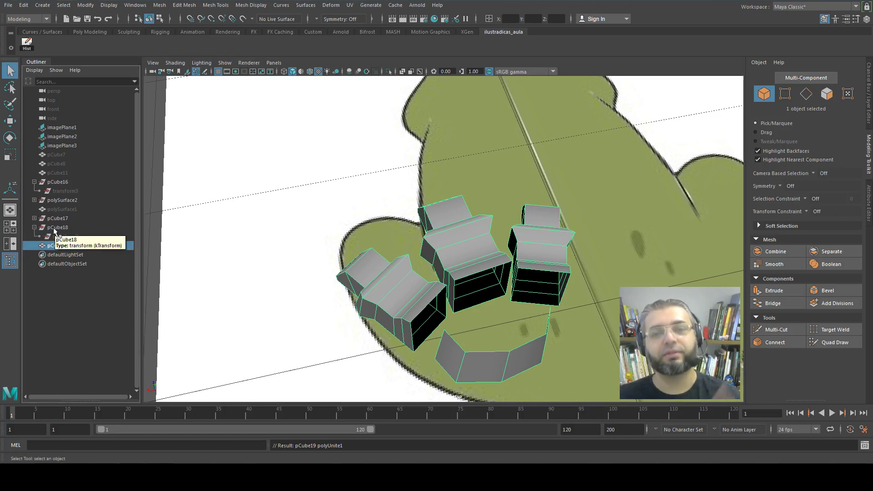
left_click(406, 291)
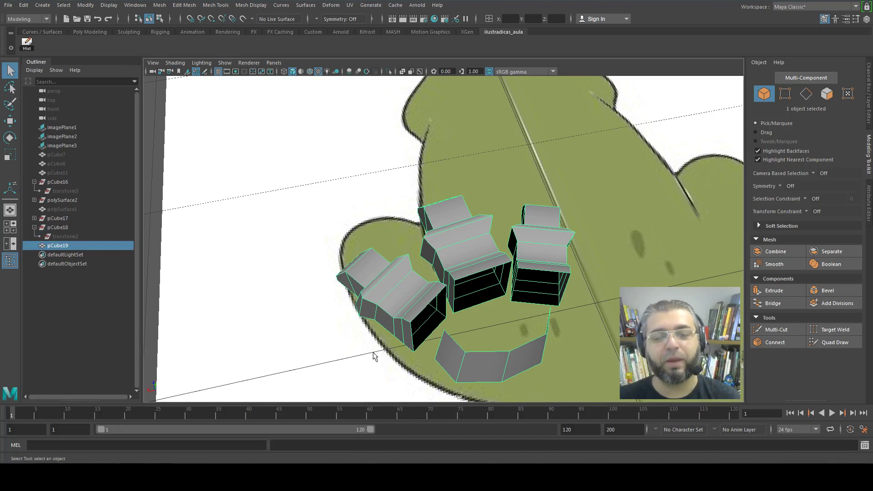
left_click(306, 333)
left_click(410, 301)
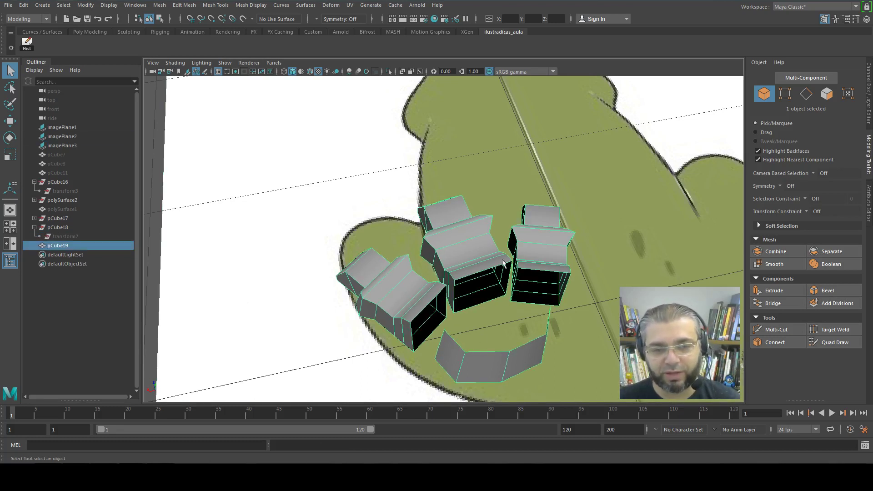
left_click(26, 47)
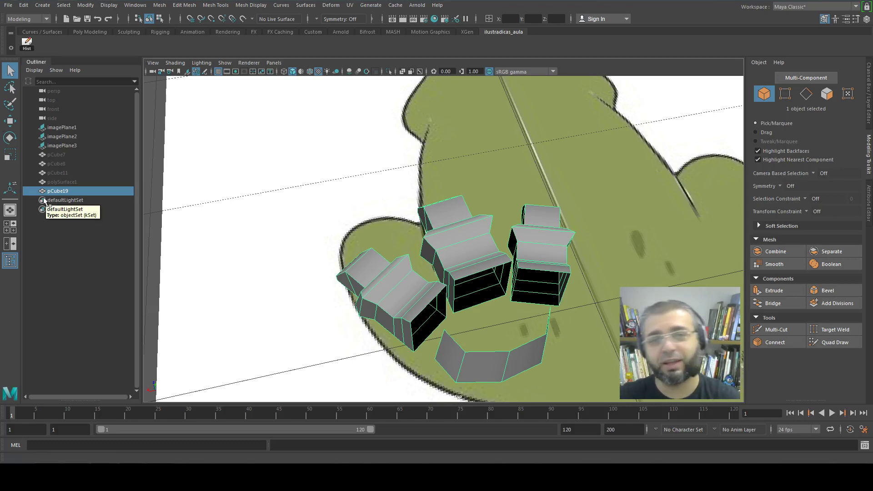
mouse_move(509, 314)
left_mouse_down("alt")
mouse_move(530, 315)
mouse_move(462, 359)
left_mouse_up("alt")
scroll(453, 305, "up", 3)
middle_click_drag(433, 347, 378, 291, "alt")
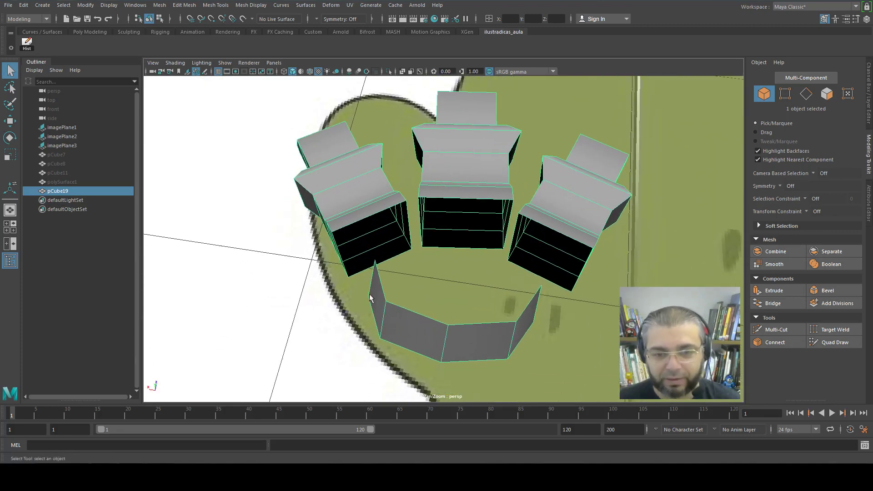
mouse_move(529, 314)
left_mouse_down("alt")
mouse_move(420, 309)
mouse_move(460, 317)
mouse_move(530, 311)
mouse_move(491, 316)
left_mouse_up("alt")
- Try moving a front-wall edge along the floor, then undo it
key("F10")
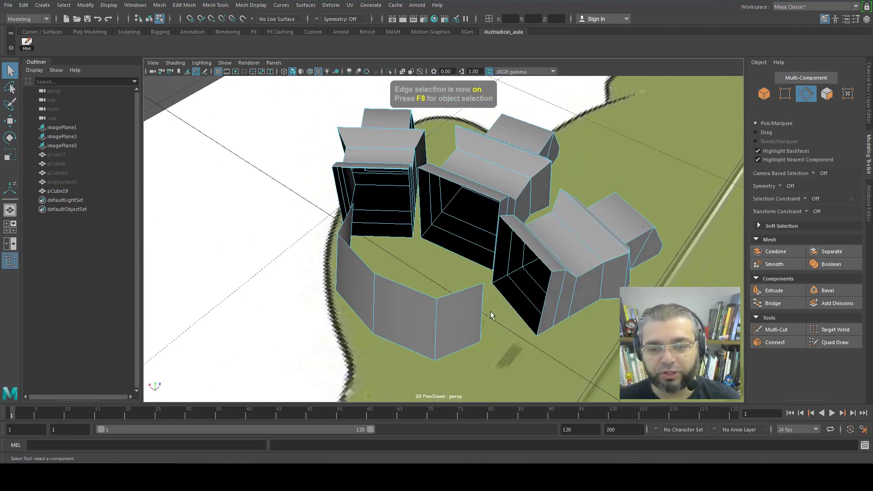
left_click(503, 296, "shift")
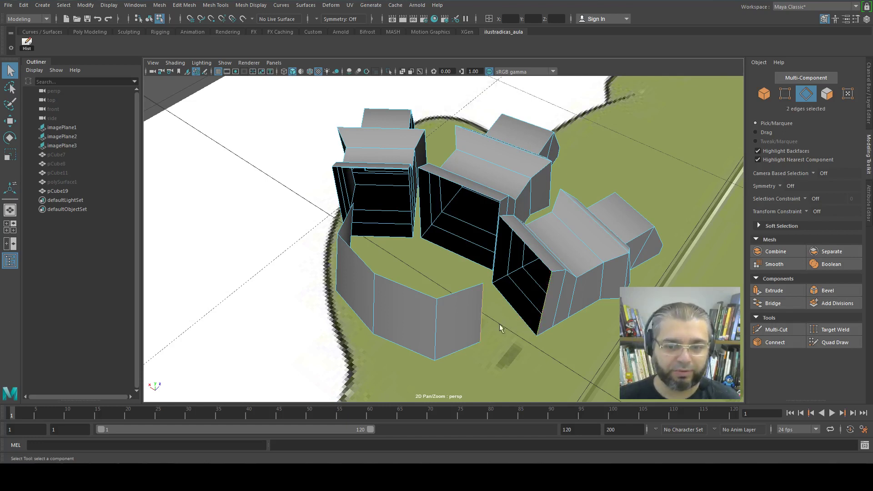
left_click(478, 320)
key("w")
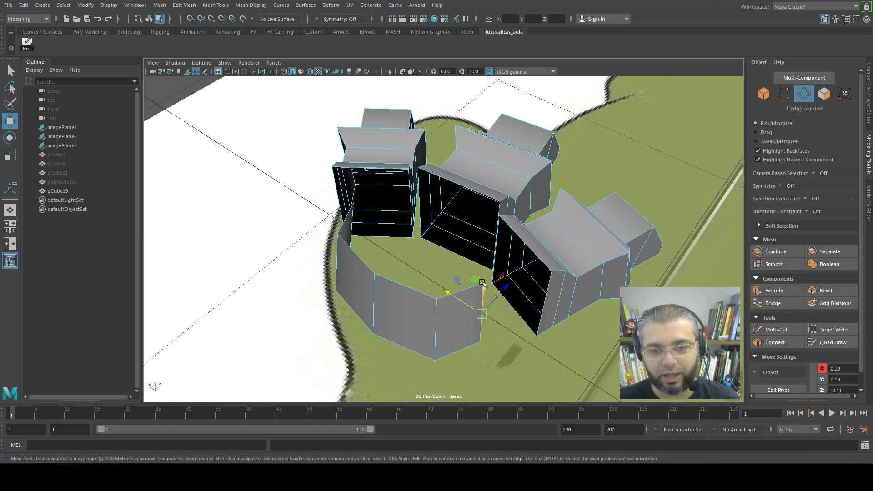
left_click_drag(483, 283, 550, 272)
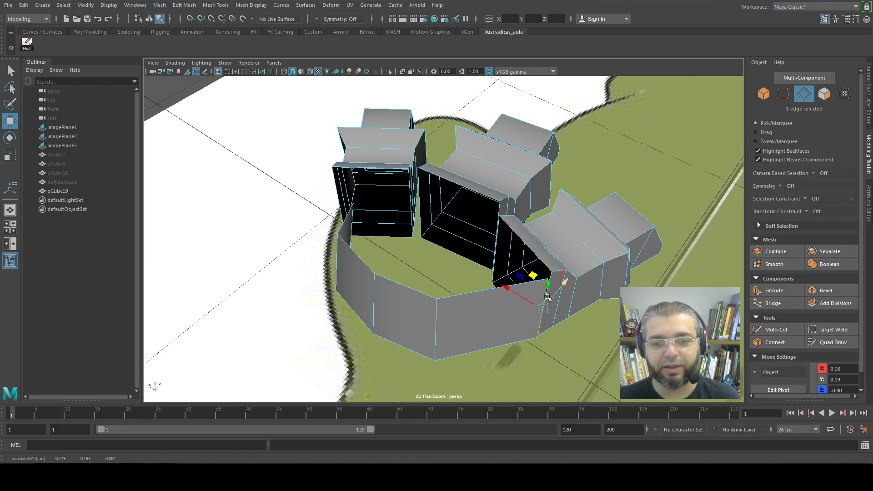
key("ctrl+z")
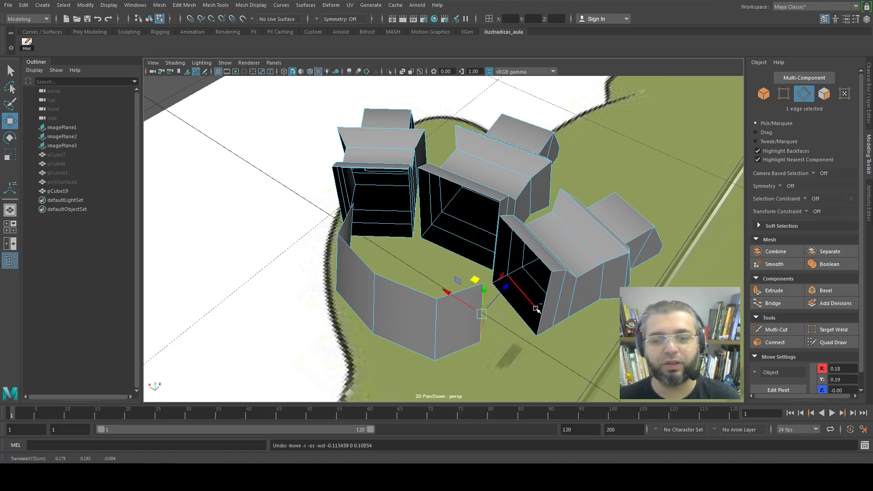
left_click(497, 364)
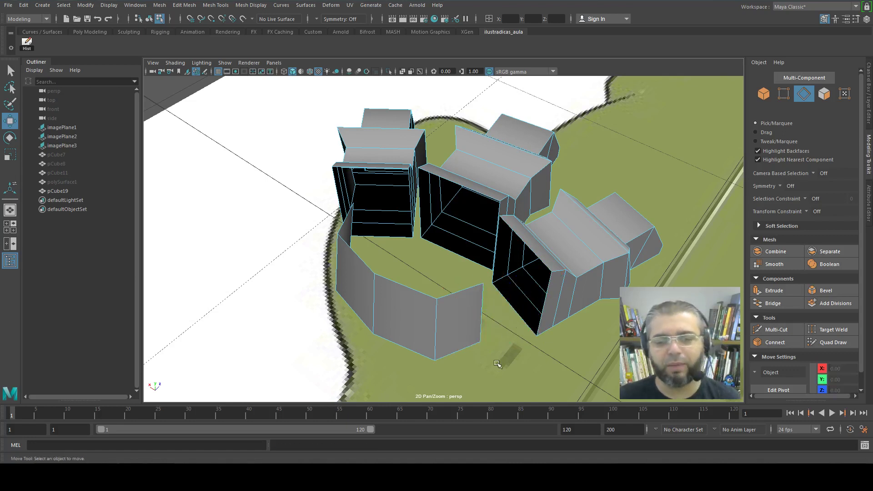
- Bridge the wall's end edge to the right toe block, then delete the result
left_click(481, 320)
left_click(540, 313, "shift")
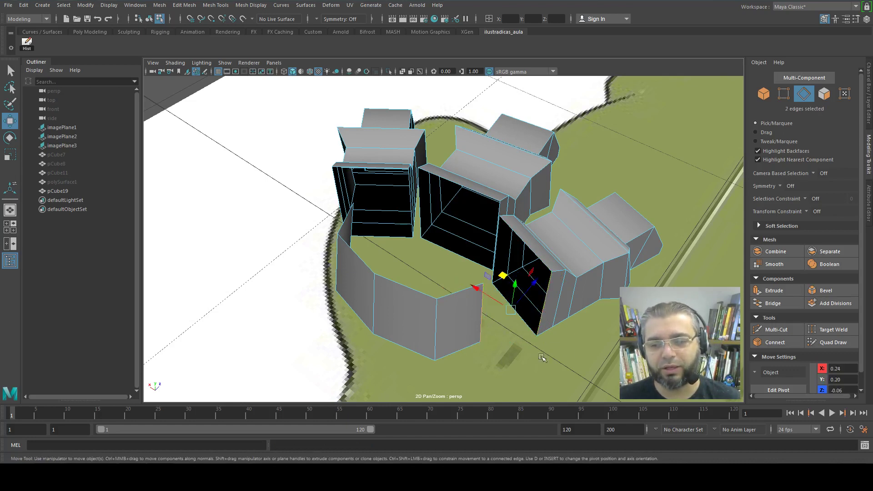
left_click(772, 303)
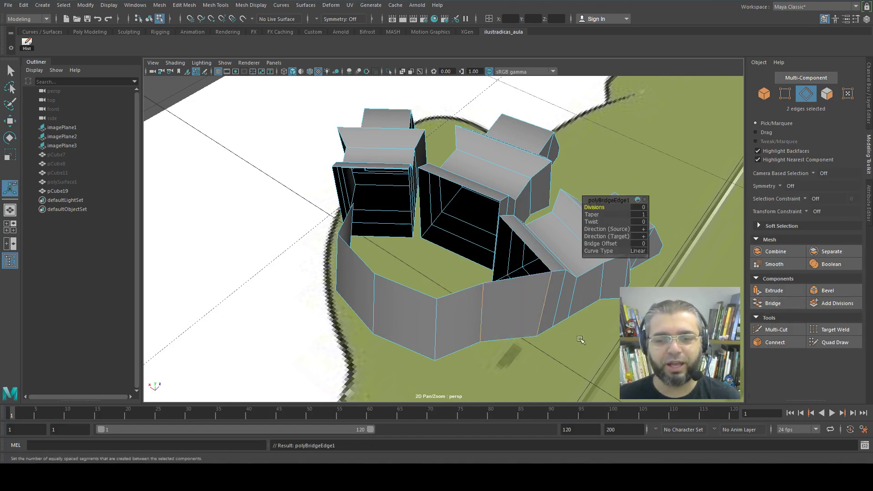
key("t")
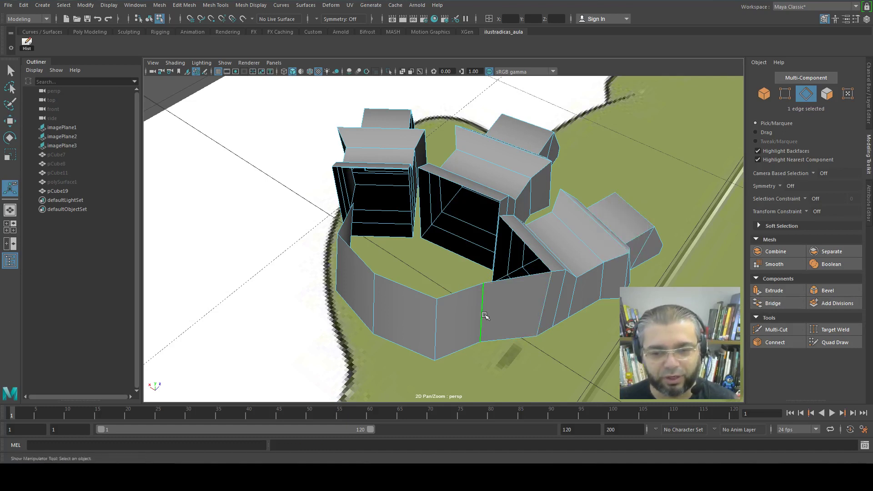
key("Delete")
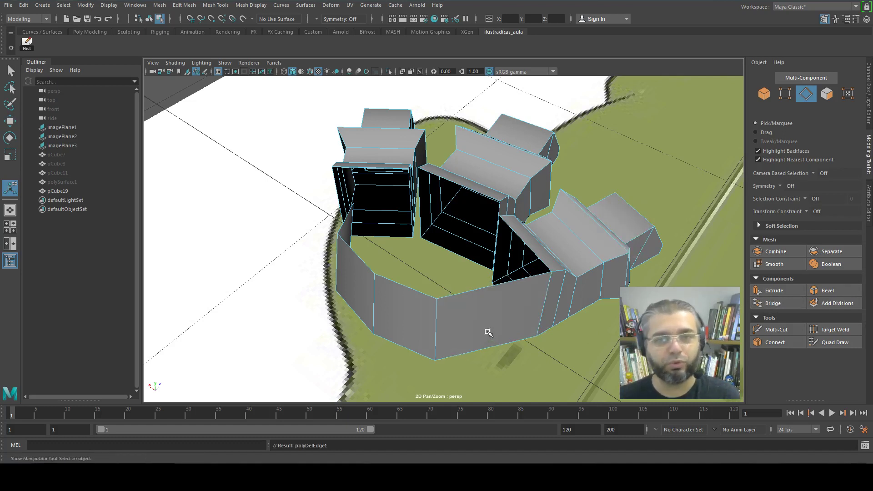
left_click(487, 332)
key("Delete")
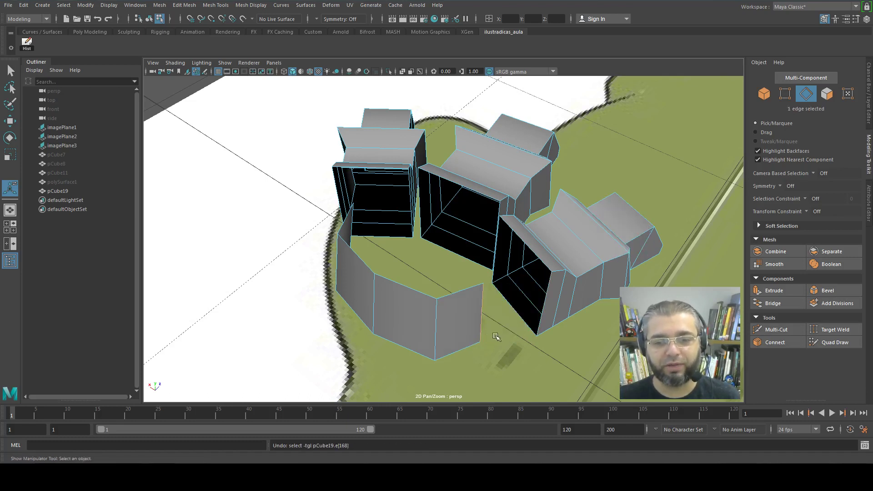
- Stretch the wall edge toward the right toe and adjust corner vertices, then undo
left_click(481, 315)
key("w")
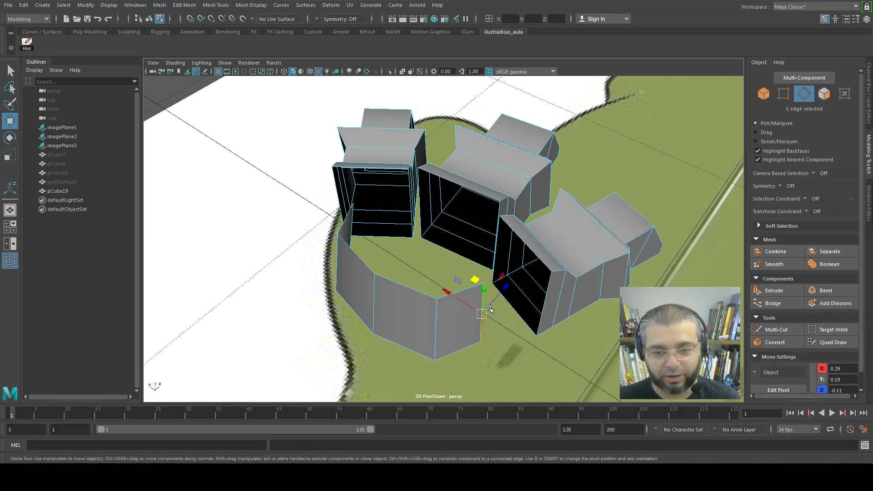
left_click_drag(477, 280, 546, 284)
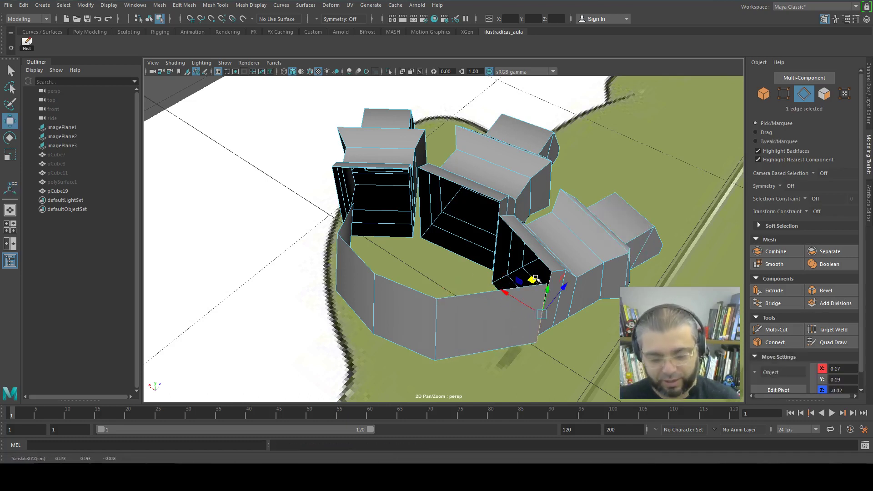
key("F9")
left_click(548, 286)
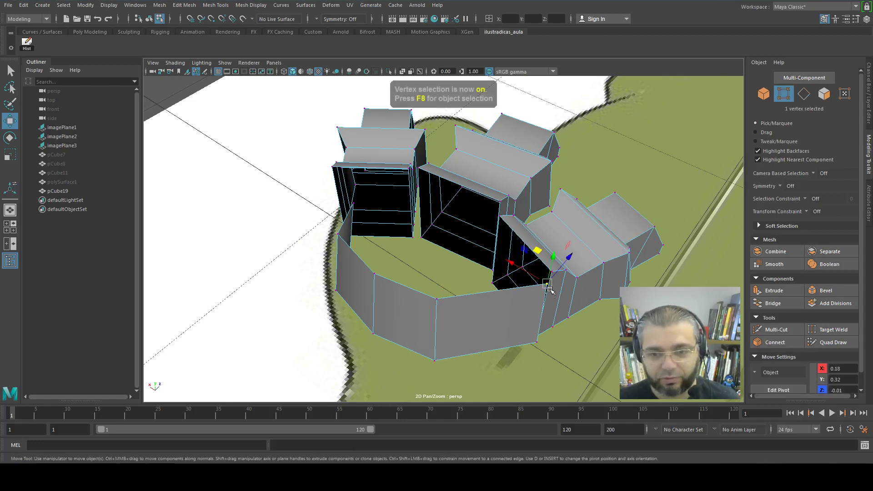
left_click(537, 342)
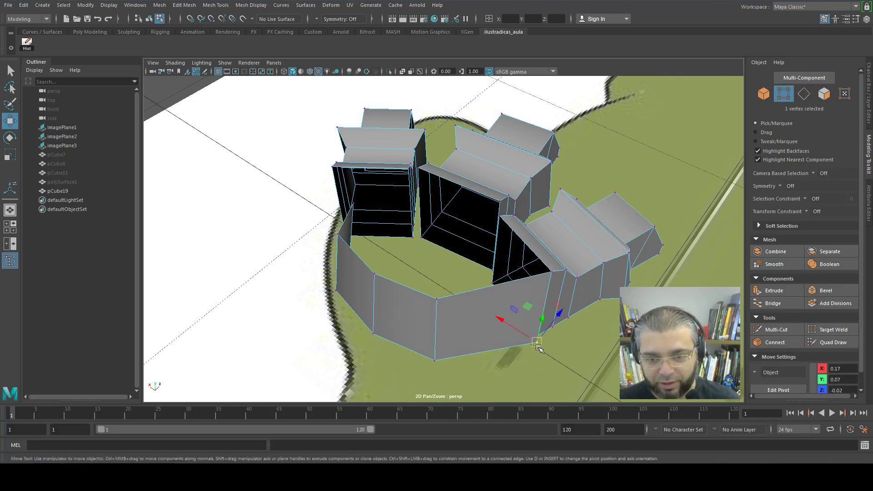
left_click_drag(537, 345, 537, 337)
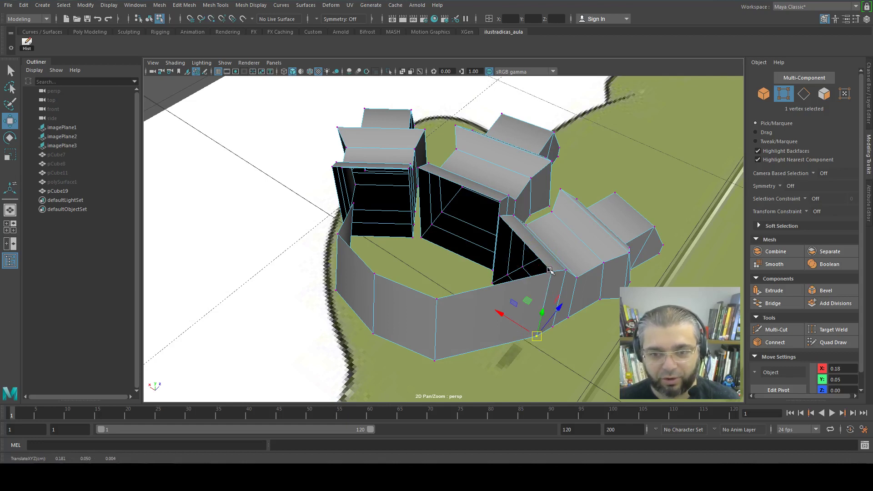
left_click(550, 270, "shift")
left_click(528, 332, "shift")
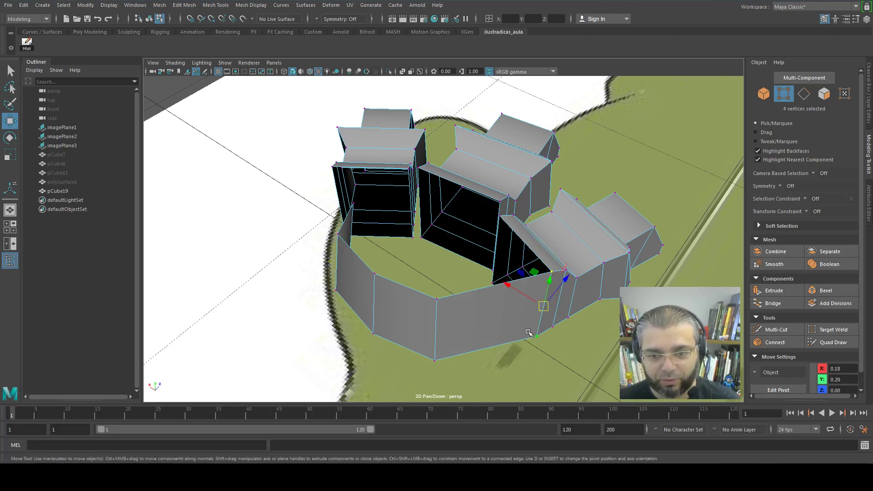
key("ctrl+z")
key("ctrl+z")
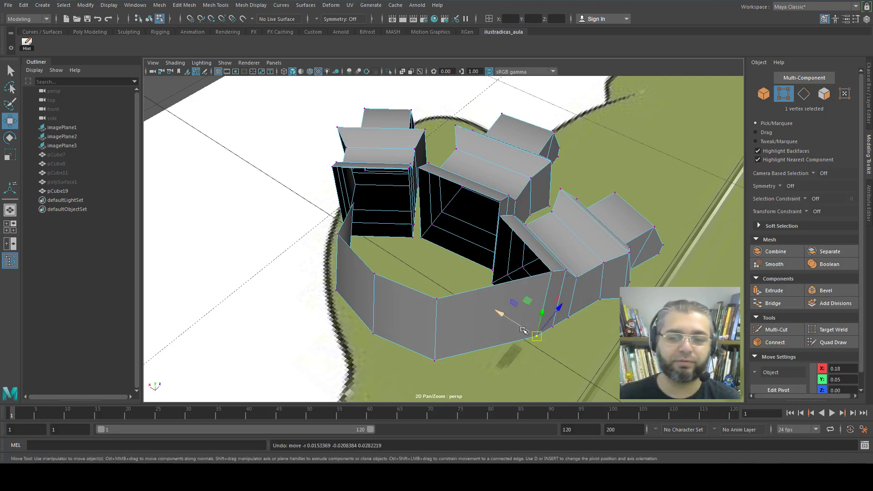
key("ctrl+z")
key("ctrl+z")
key("ctrl+z")
key("ctrl+z")
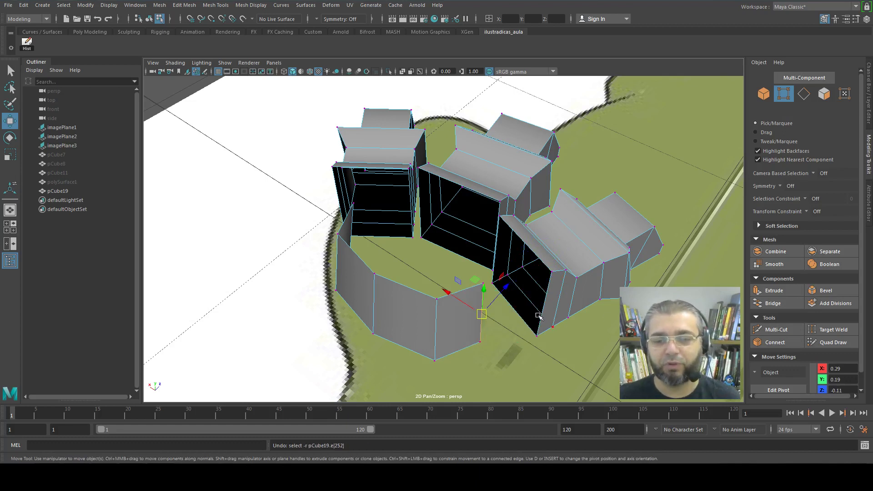
- Bridge the wall's end edge to the facing edge on the right toe block
key("F10")
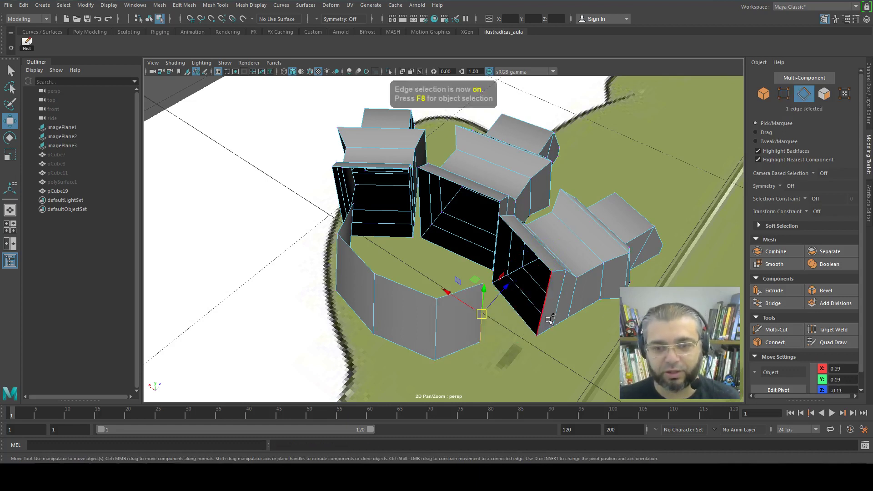
left_click(544, 314, "shift")
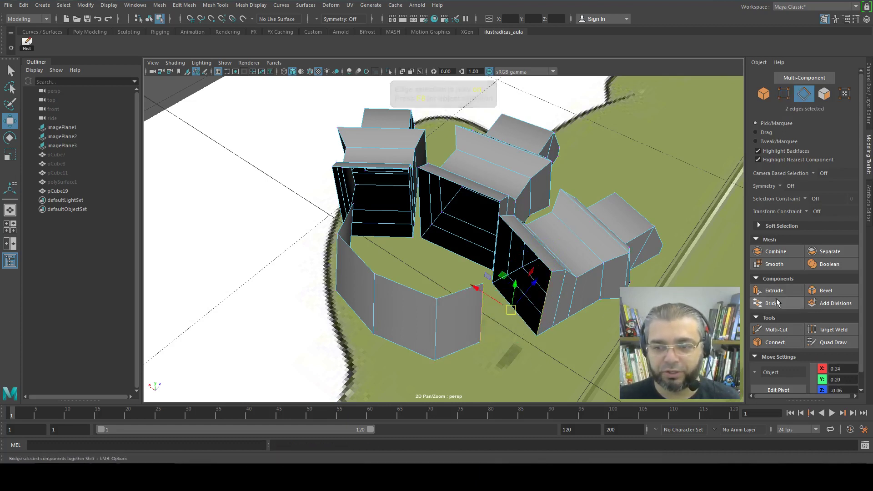
left_click(776, 304)
left_click(483, 319)
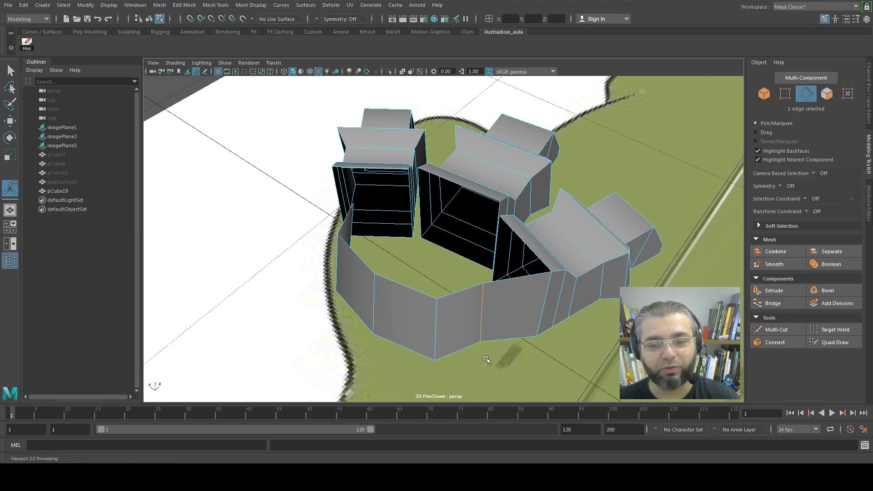
- Select a wall edge's two vertices in vertex mode, then undo the change
left_click(485, 375)
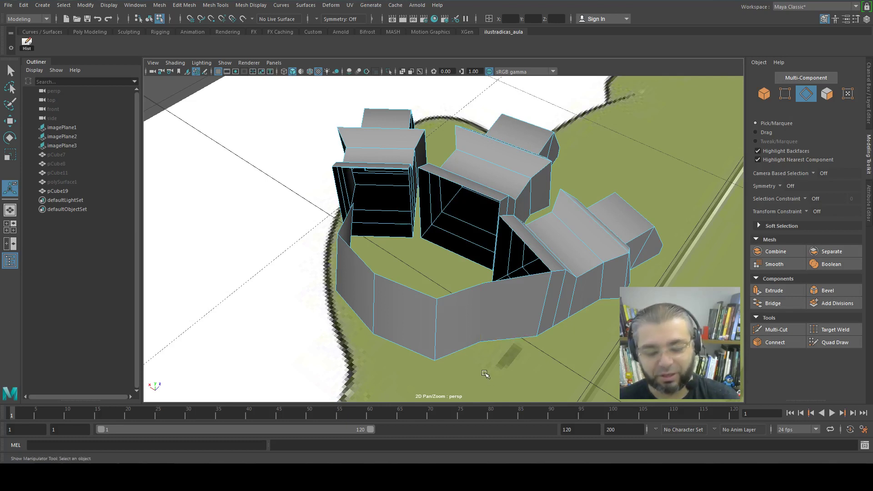
key("F9")
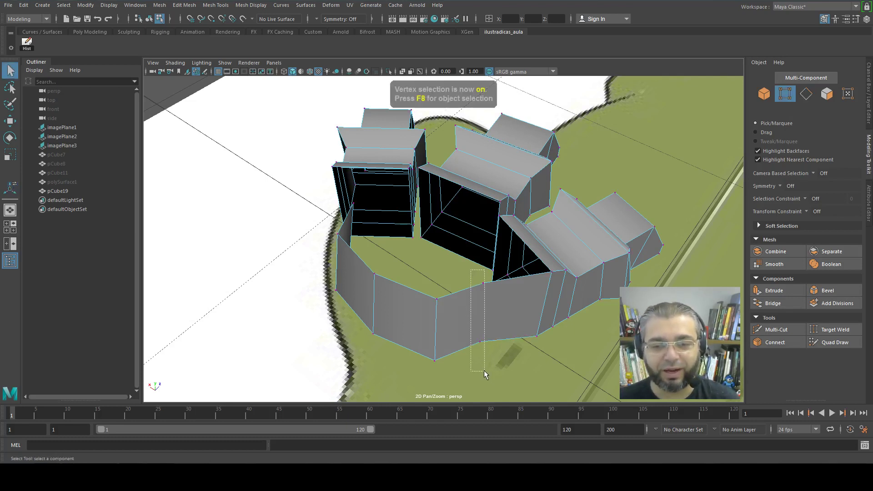
left_click_drag(478, 308, 484, 345)
left_click_drag(492, 379, 487, 364, "alt")
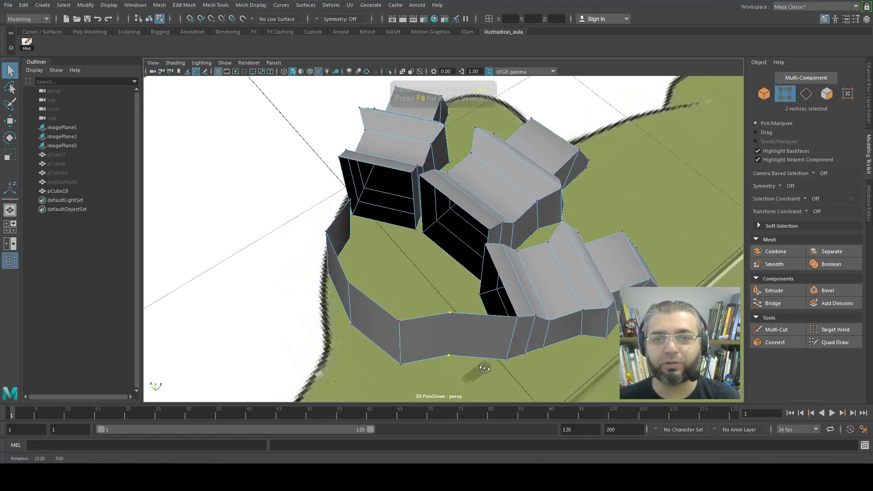
key("ctrl+z")
key("ctrl+z")
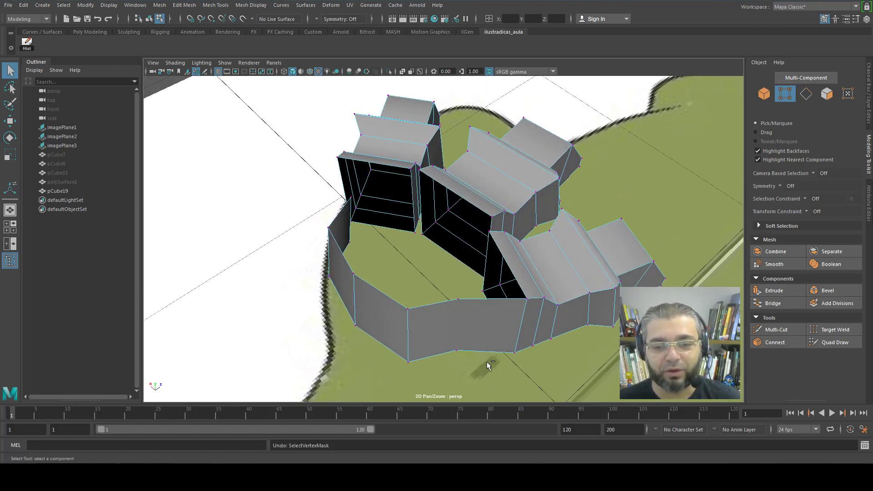
key("ctrl+z")
- Delete the middle vertical edge of the front wall to merge its faces
key("F10")
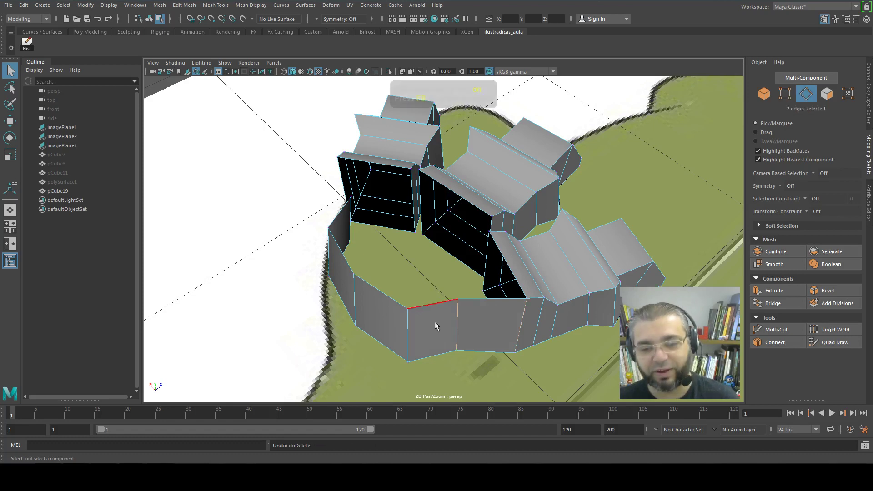
left_click(456, 336)
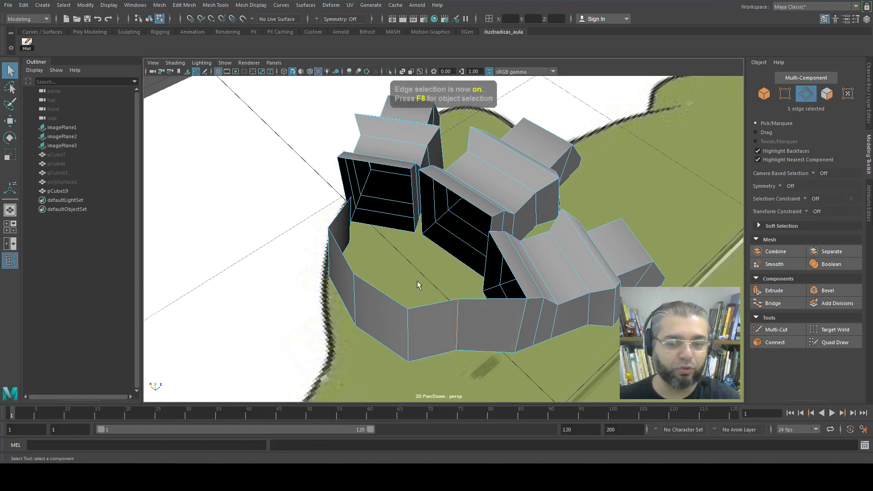
left_click(456, 335, "ctrl")
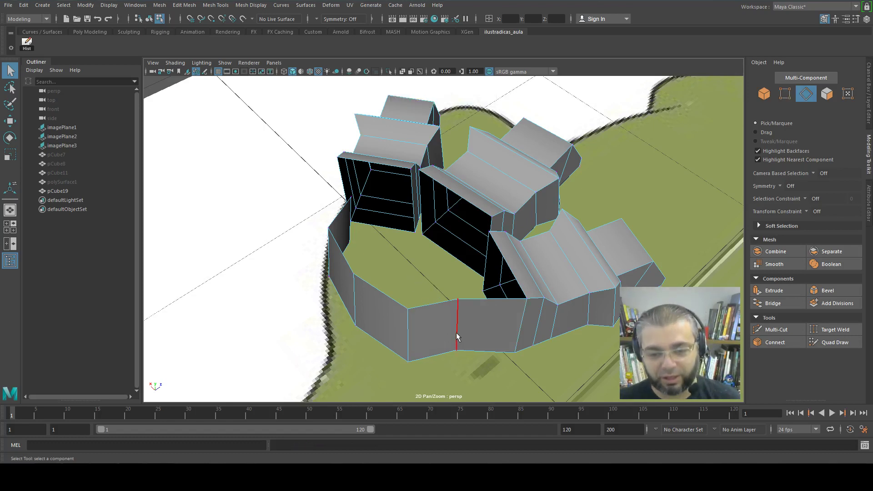
left_click(456, 336)
key("Delete")
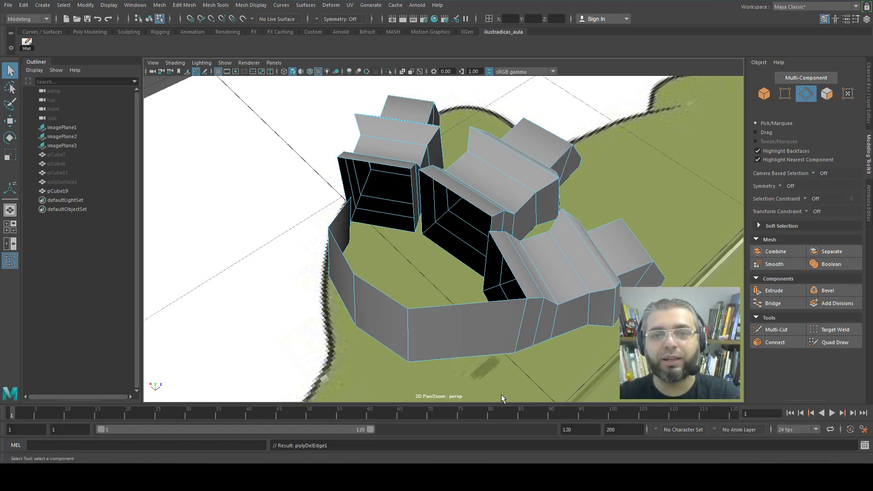
- Bridge the facing edges across the remaining gap in the outer wall
left_click_drag(446, 383, 475, 277, "alt")
left_click(468, 275)
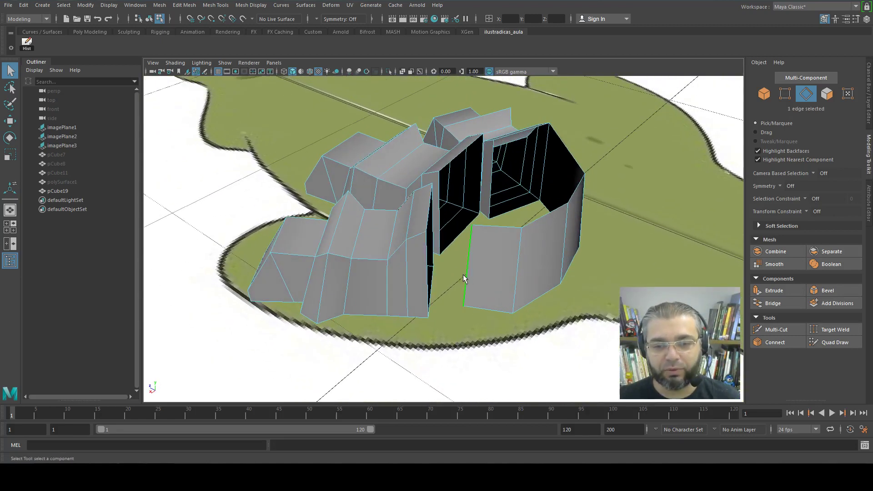
left_click(424, 284, "shift")
left_click(778, 304)
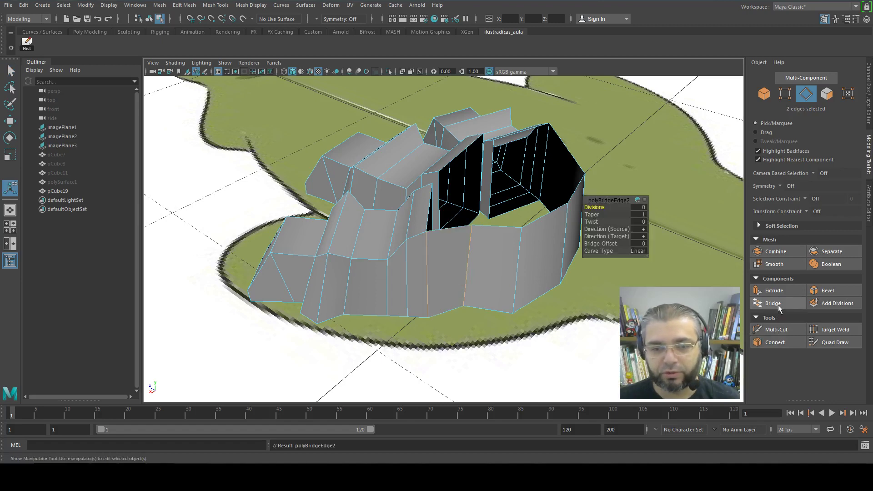
left_click(475, 272)
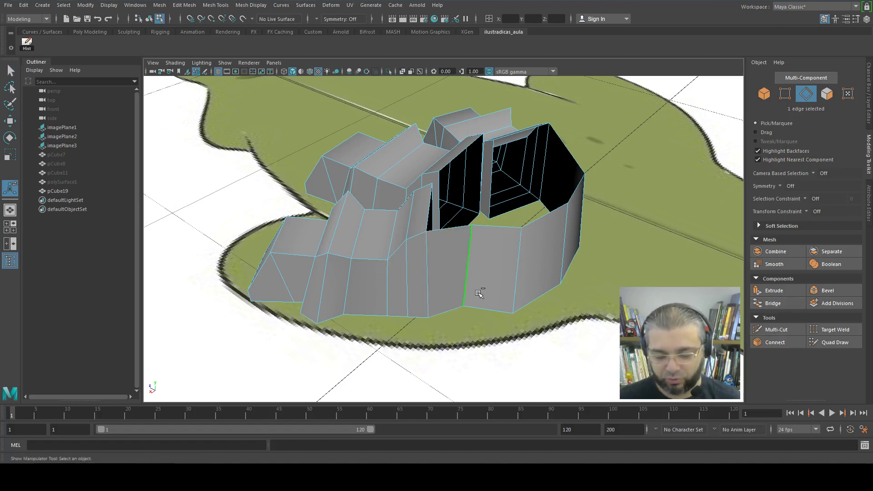
mouse_move(473, 314)
left_mouse_down("alt")
mouse_move(485, 306)
mouse_move(448, 296)
left_mouse_up("alt")
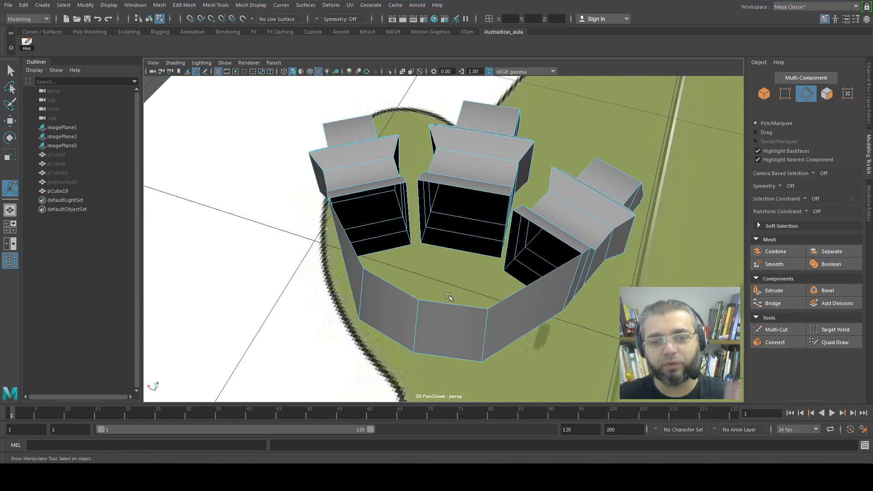
- Try bridging four toe edges in one operation, then undo it
left_click(408, 213)
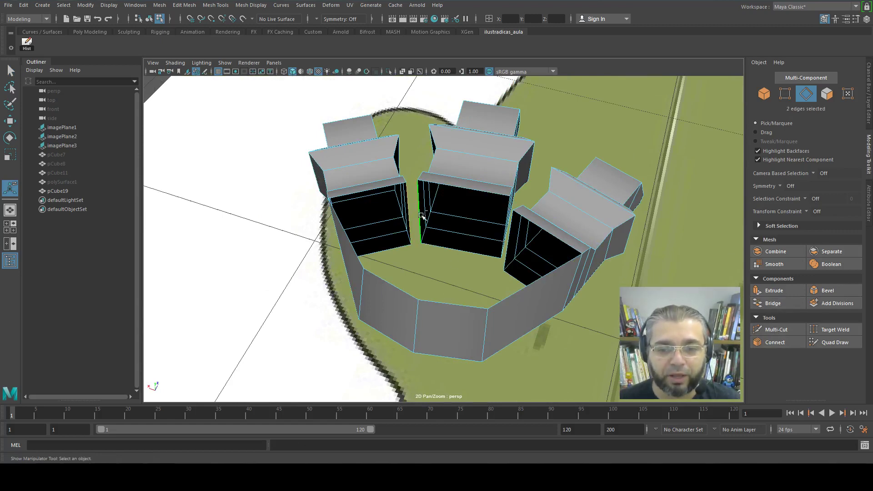
left_click(506, 228, "shift")
left_click_drag(505, 227, 522, 250, "alt")
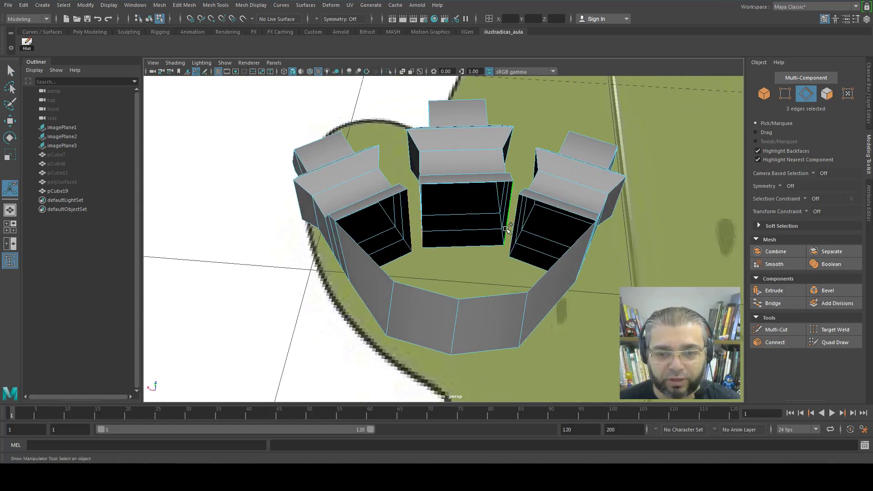
left_click(513, 227, "shift")
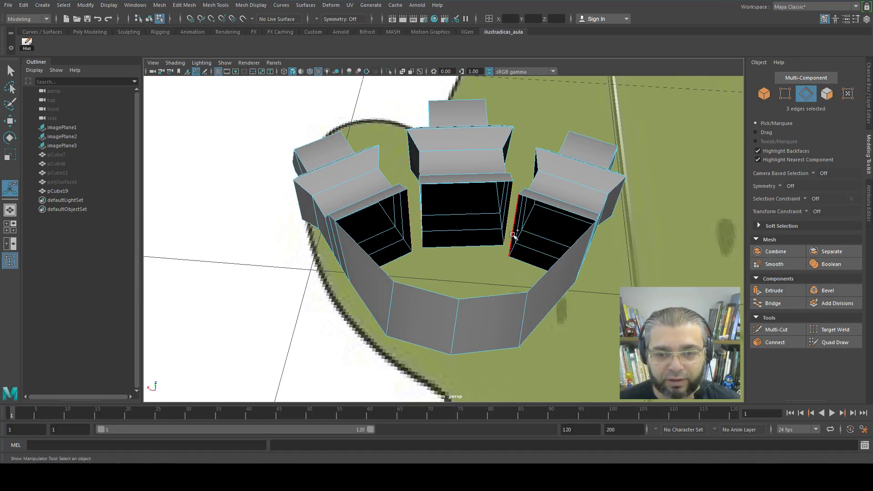
left_click(773, 306)
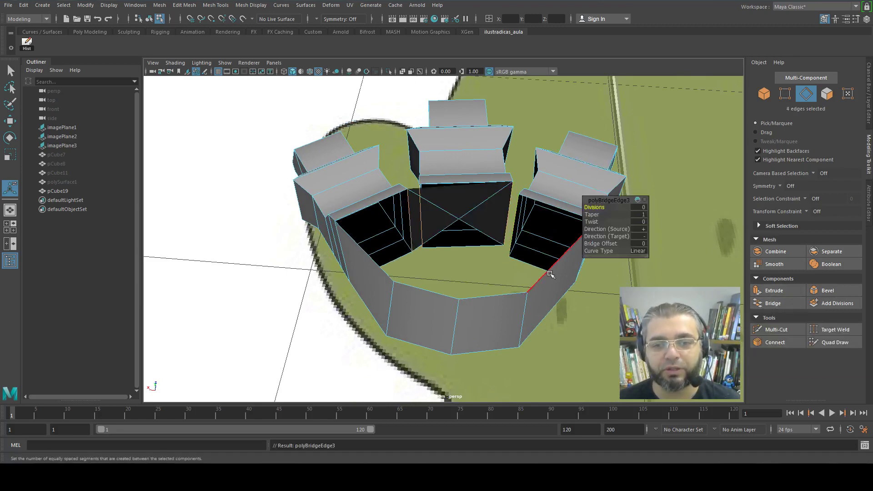
left_click_drag(550, 274, 507, 276, "alt")
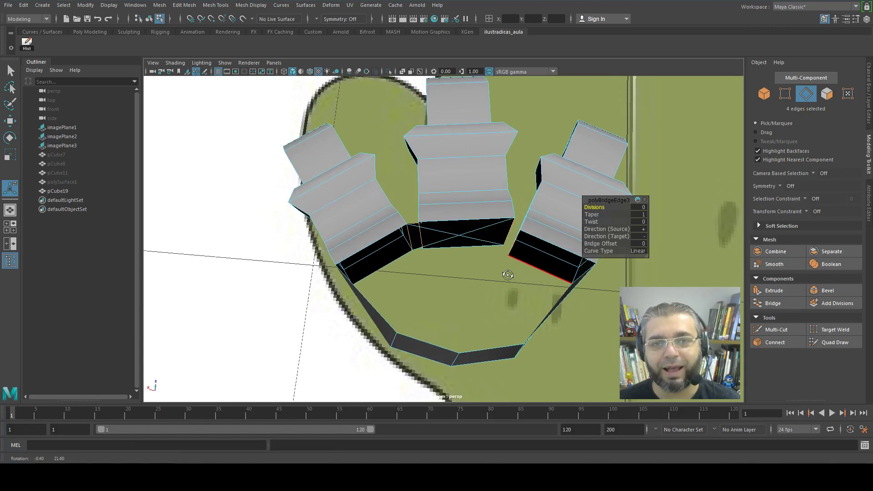
scroll(504, 295, "up", 2)
scroll(503, 294, "up", 2)
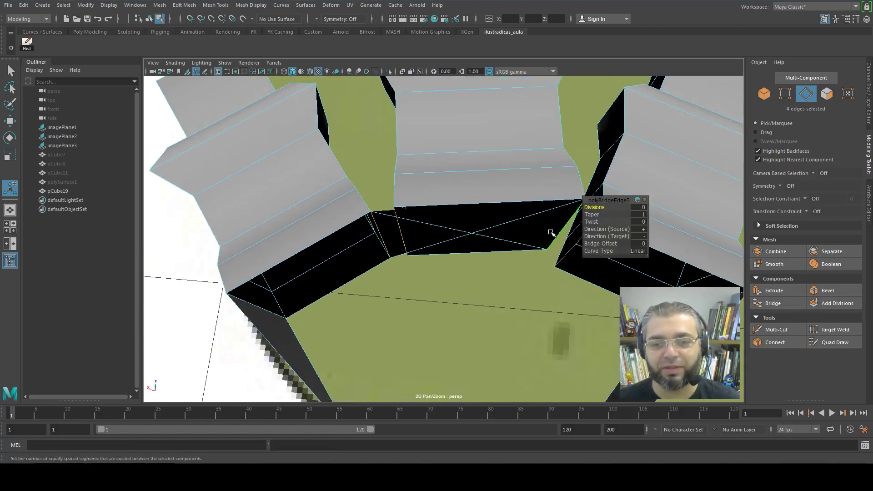
key("ctrl+z")
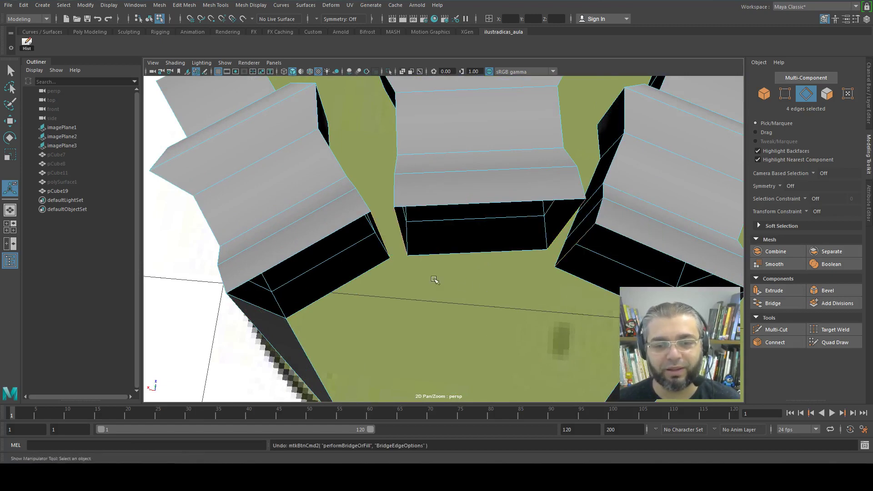
- Bridge the left toe to the middle toe, and the middle toe to the right toe
left_click_drag(434, 279, 419, 282, "alt")
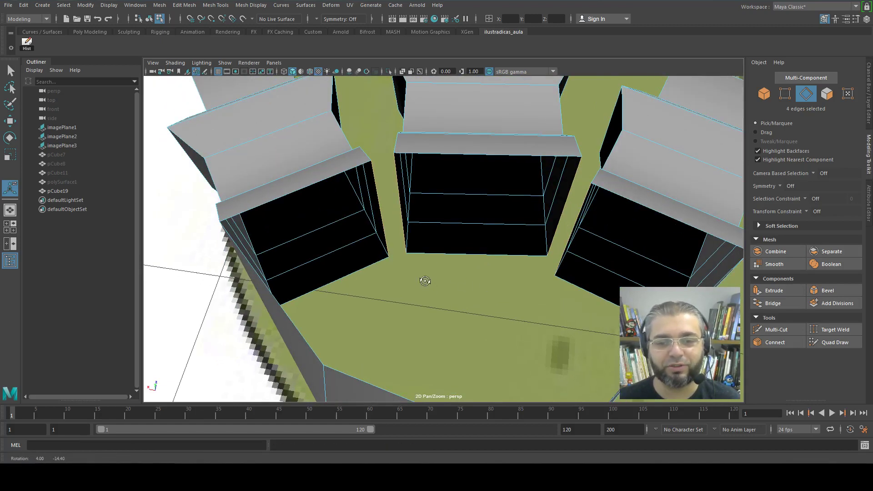
left_click(381, 212, "shift")
left_click(773, 303)
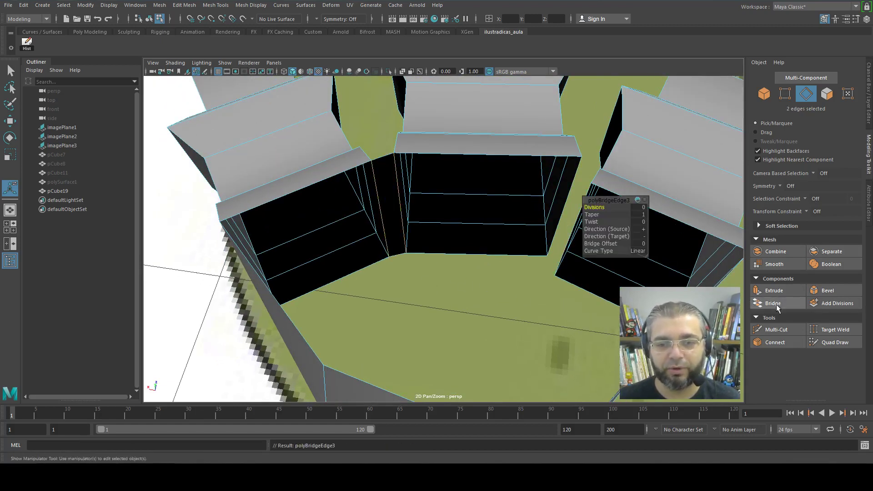
left_click(562, 214)
left_click_drag(574, 254, 569, 235, "alt")
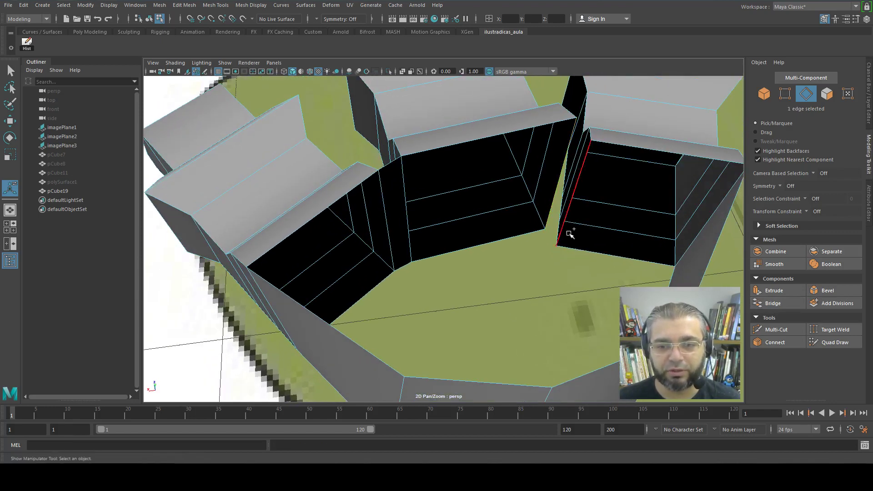
left_click(569, 226, "shift")
left_click(773, 304)
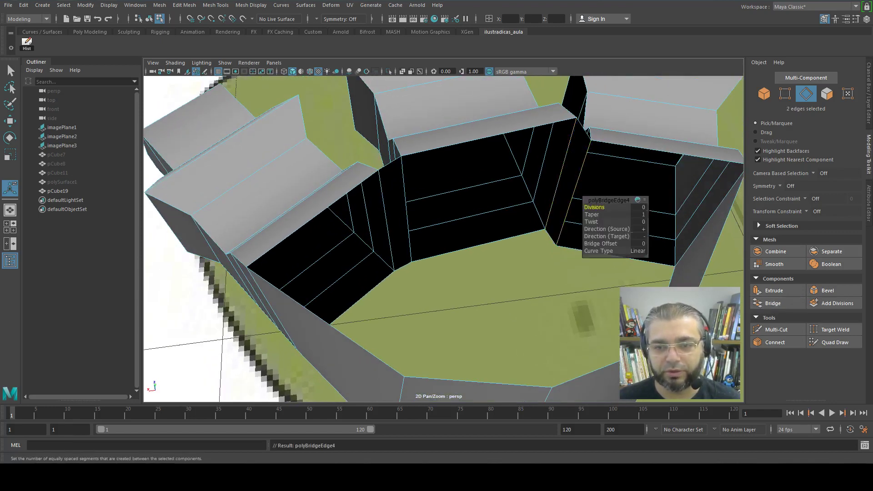
left_click(542, 294)
mouse_move(540, 297)
left_mouse_down("alt")
mouse_move(565, 261)
mouse_move(506, 291)
left_mouse_up("alt")
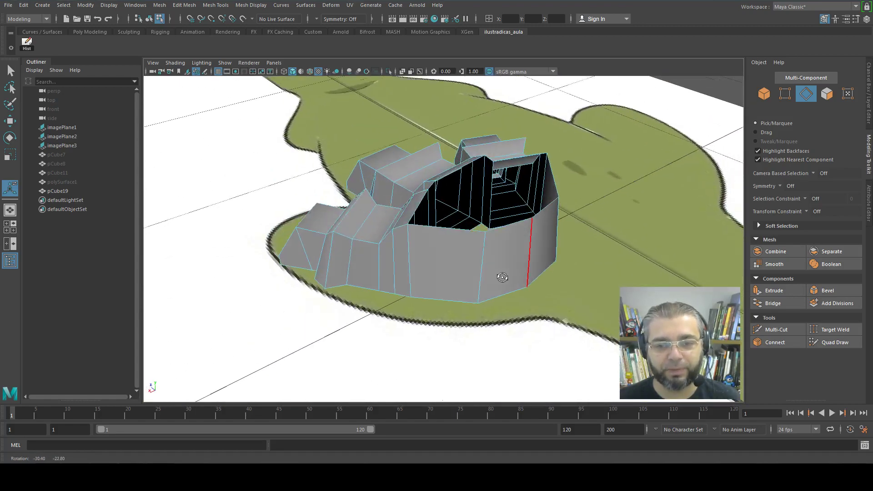
- Turn on smooth preview, scale the top rim edge loop flat to 0 in Y and raise it slightly
key("3")
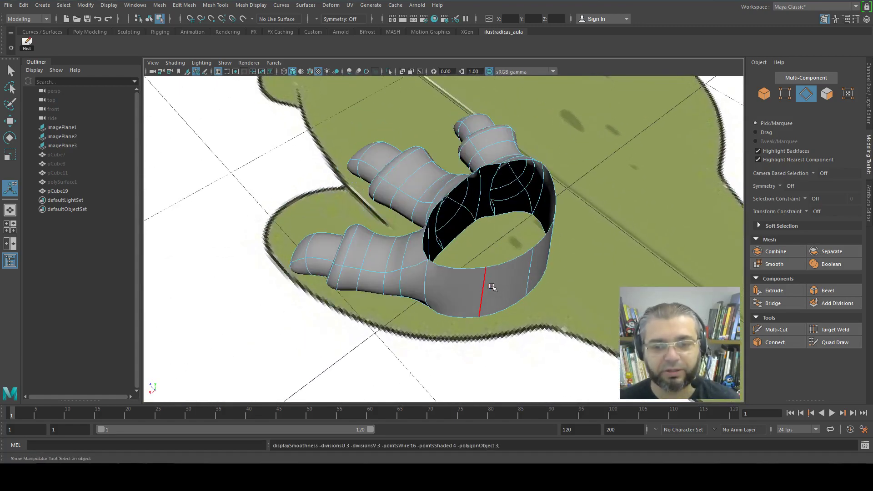
mouse_move(505, 293)
left_mouse_down("alt")
mouse_move(569, 261)
mouse_move(515, 288)
mouse_move(498, 246)
left_mouse_up("alt")
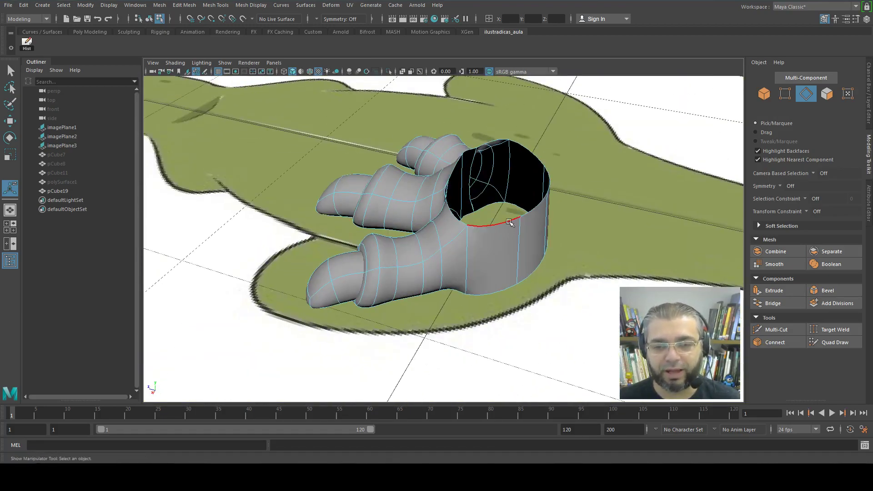
mouse_move(509, 223)
left_mouse_down("alt")
mouse_move(502, 239)
mouse_move(522, 228)
mouse_move(504, 156)
left_mouse_up("alt")
key("r")
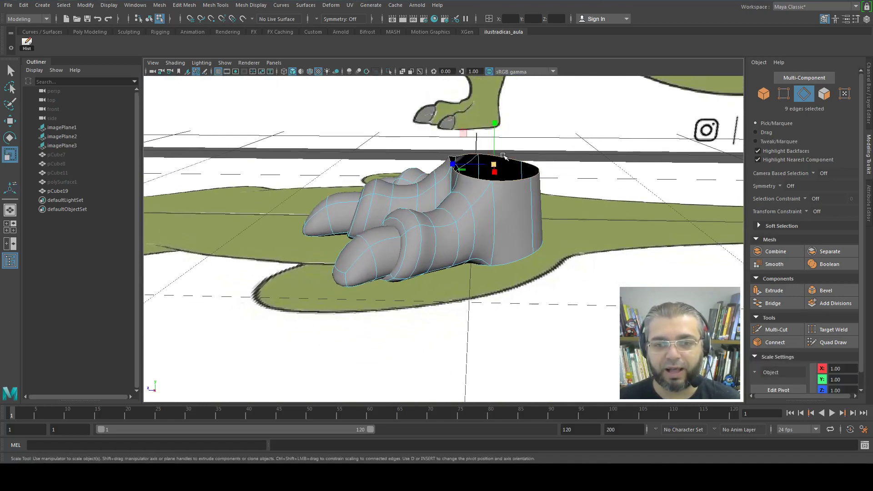
left_click_drag(496, 126, 496, 127)
left_click_drag(496, 139, 498, 208)
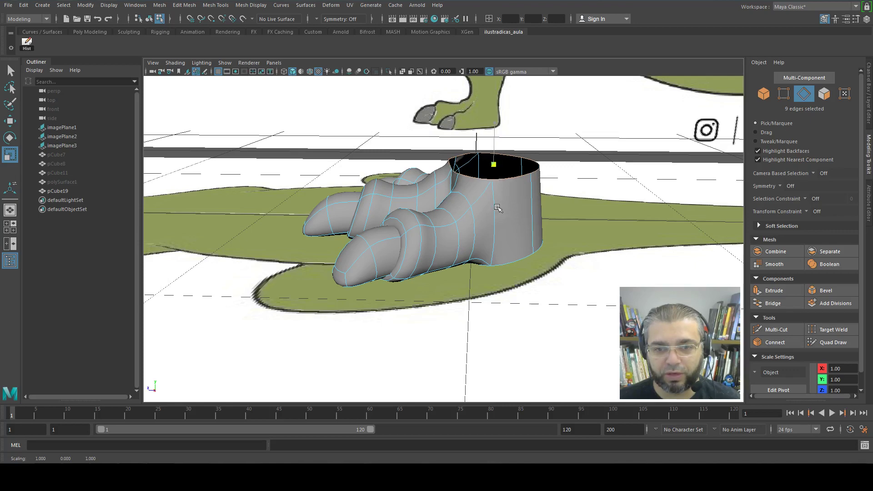
key("w")
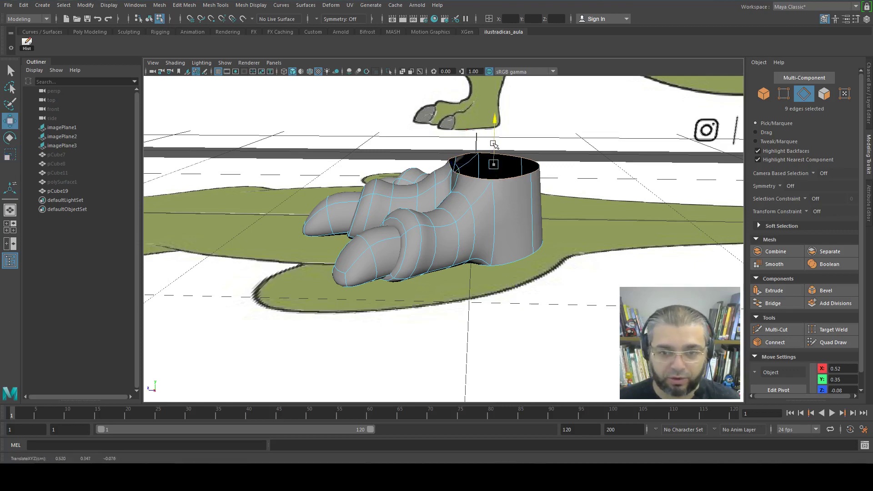
mouse_move(495, 152)
left_mouse_down()
mouse_move(495, 141)
mouse_move(454, 173)
mouse_move(503, 299)
mouse_move(523, 282)
left_mouse_up()
- Return to object mode, reselect the foot mesh and frame it in the view
key("F8")
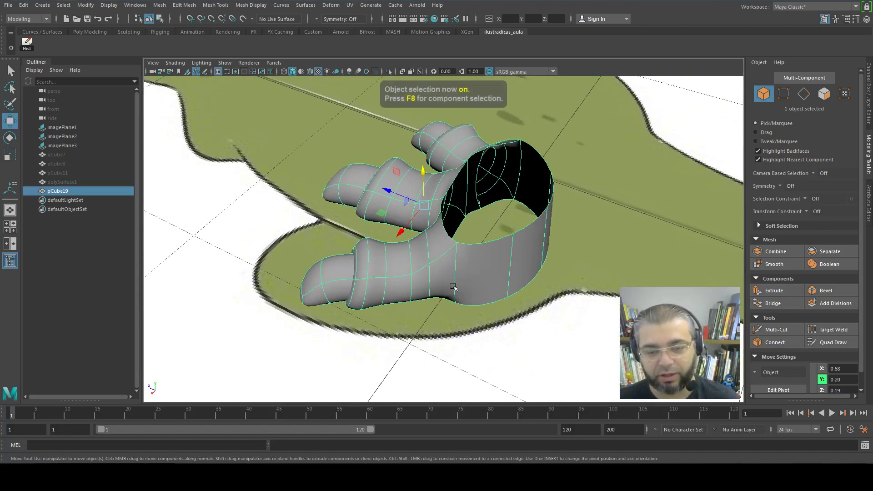
left_click(215, 218)
left_click(439, 273)
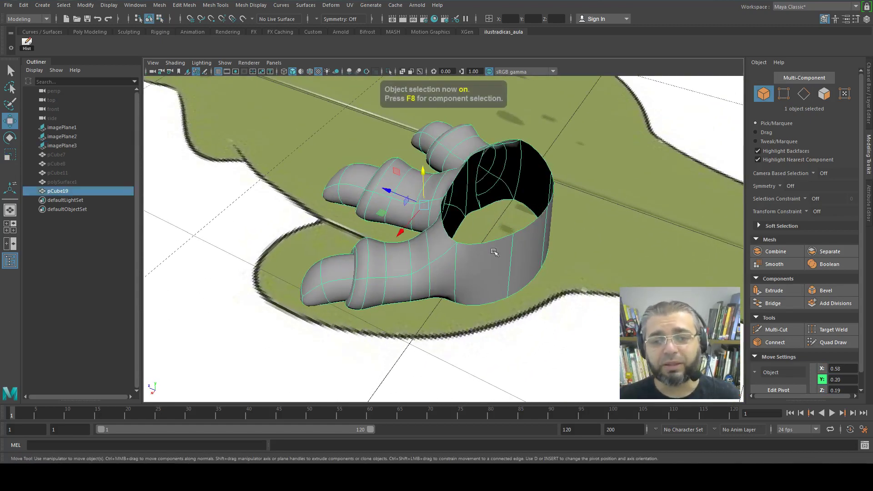
left_click_drag(465, 264, 483, 209, "alt")
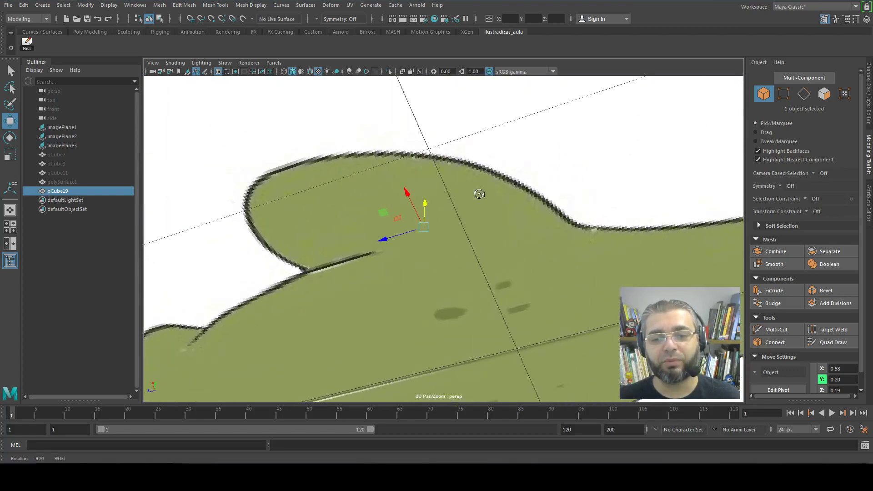
key("f")
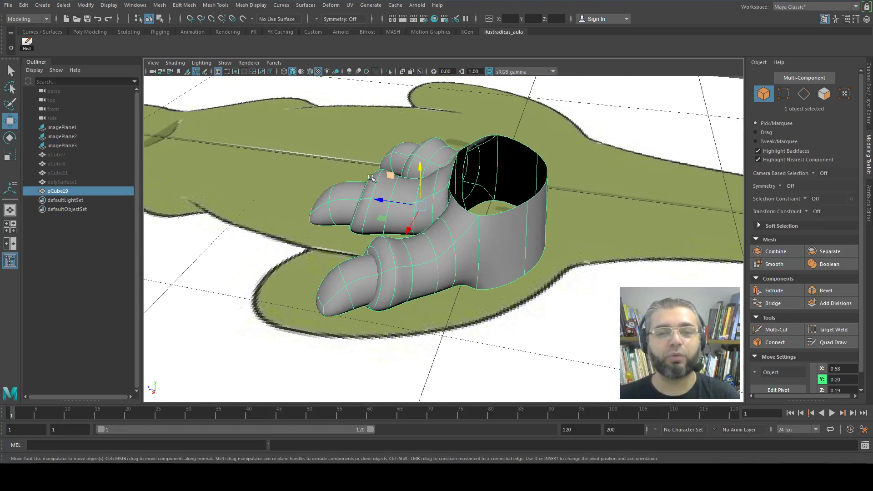
right_click_drag(422, 180, 453, 173)
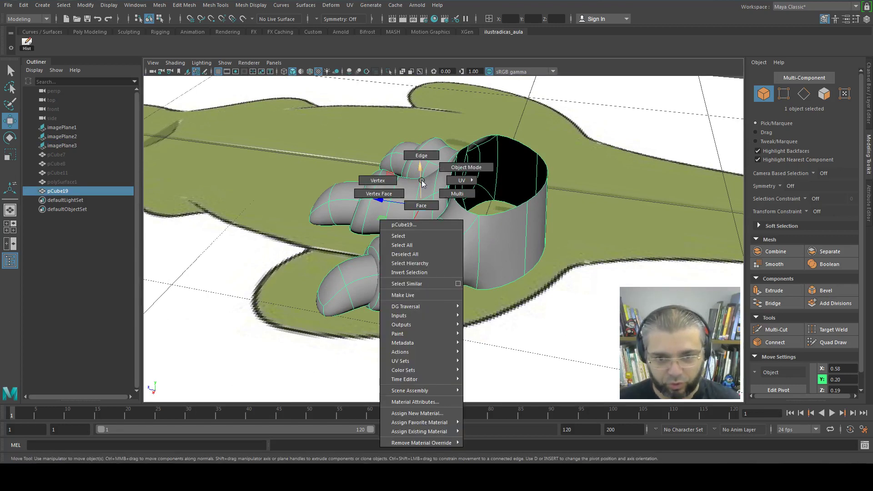
left_click(452, 174)
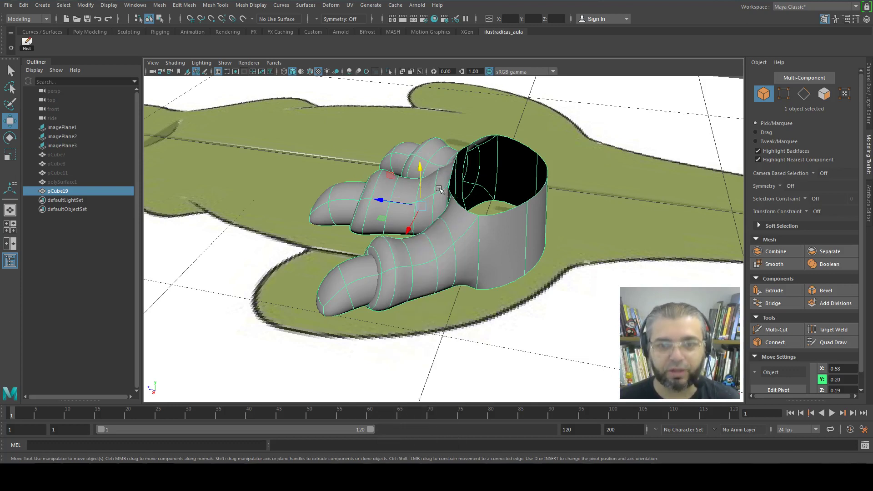
- Isolate the pCube19 foot mesh in the perspective view, hiding the reference image planes
left_click(389, 71)
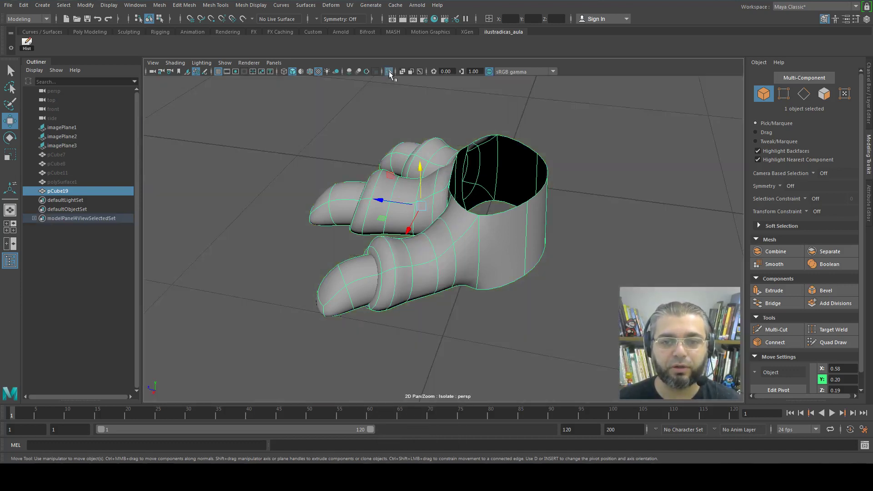
left_click(389, 71)
left_click(371, 173)
left_click(448, 194)
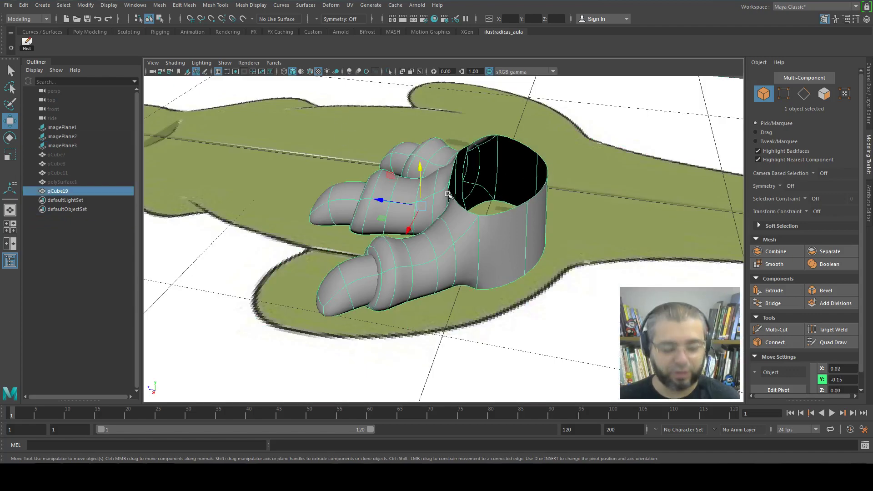
key("ctrl+1")
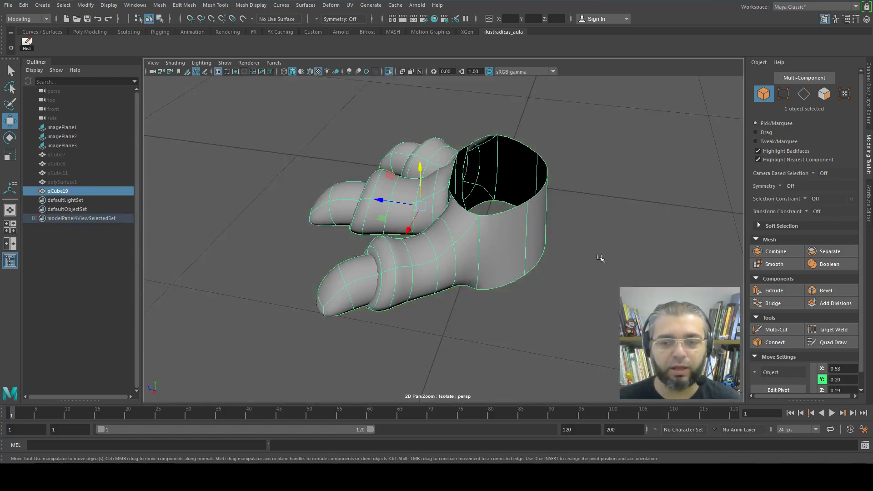
left_click(601, 258)
mouse_move(600, 258)
left_mouse_down("alt")
mouse_move(430, 245)
mouse_move(427, 209)
mouse_move(398, 242)
left_mouse_up("alt")
- Select the foot's top rim and ankle-opening border edge loops
left_click(427, 208)
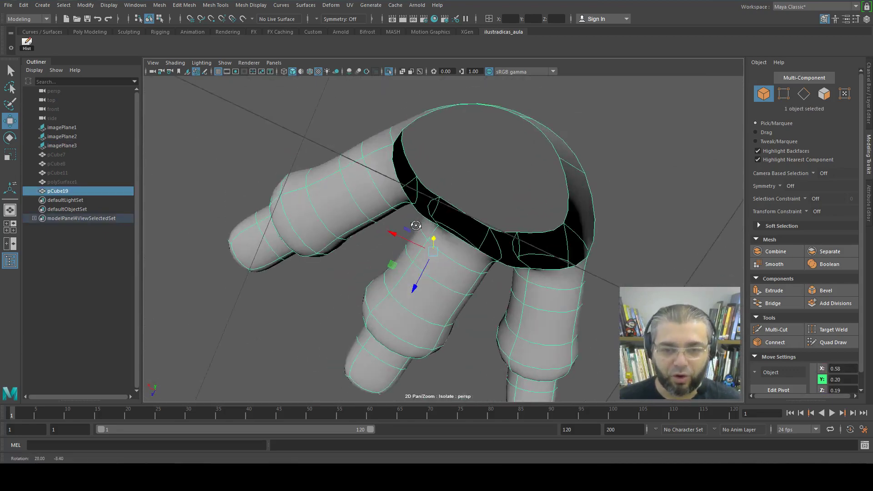
key("F10")
double_click(433, 123)
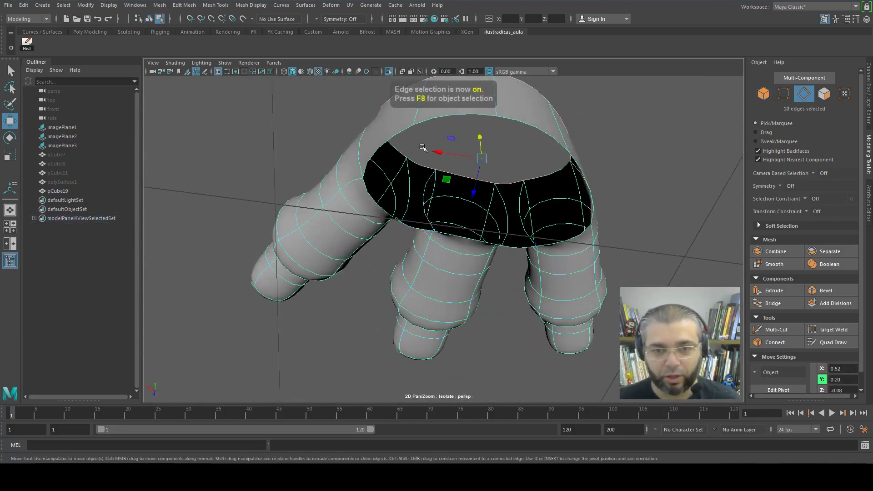
double_click(482, 182)
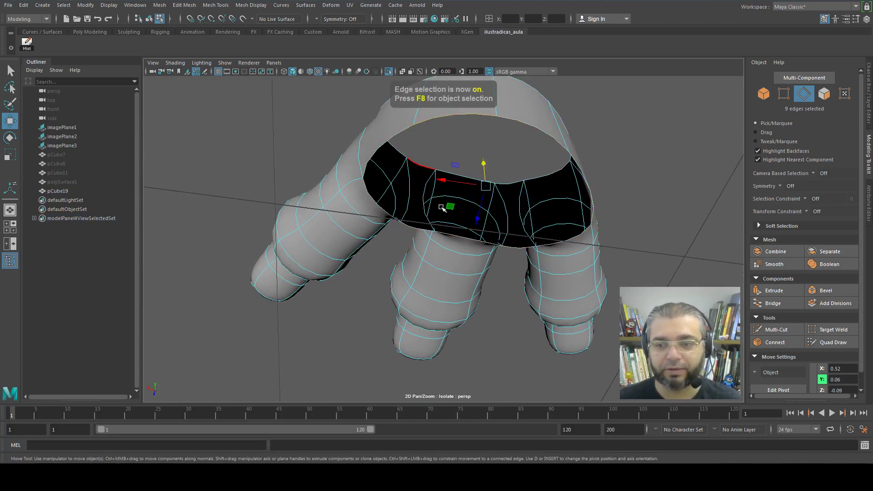
mouse_move(493, 230)
left_mouse_down("alt")
mouse_move(569, 237)
mouse_move(570, 200)
left_mouse_up("alt")
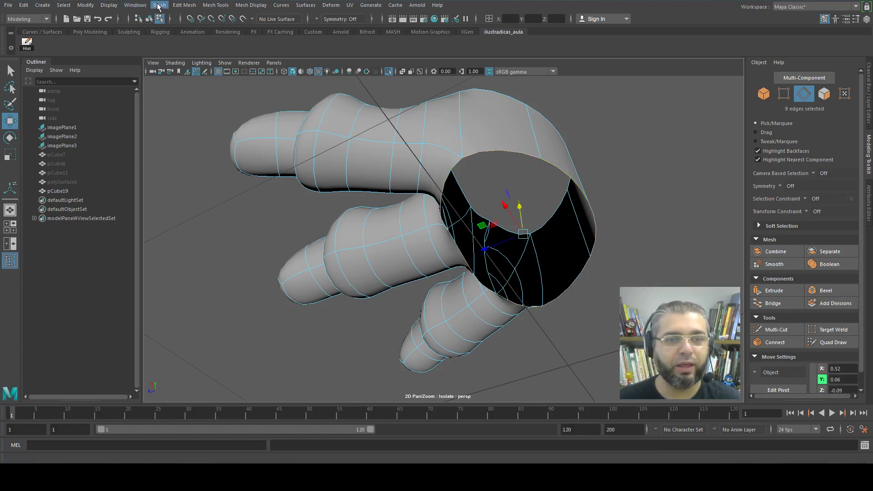
- Cap the ankle opening with Mesh > Fill Hole and show the blocky low-poly cage again
left_click(159, 5)
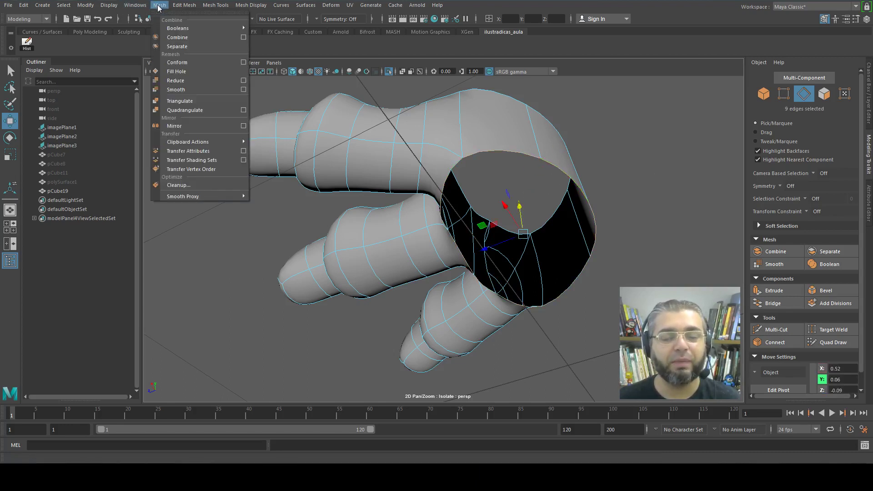
left_click(173, 73)
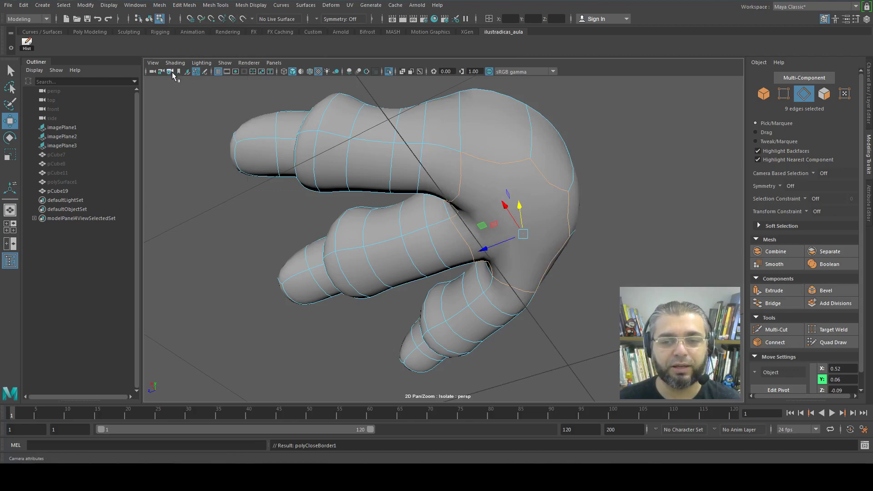
mouse_move(600, 273)
left_mouse_down("alt")
mouse_move(581, 249)
mouse_move(571, 180)
left_mouse_up("alt")
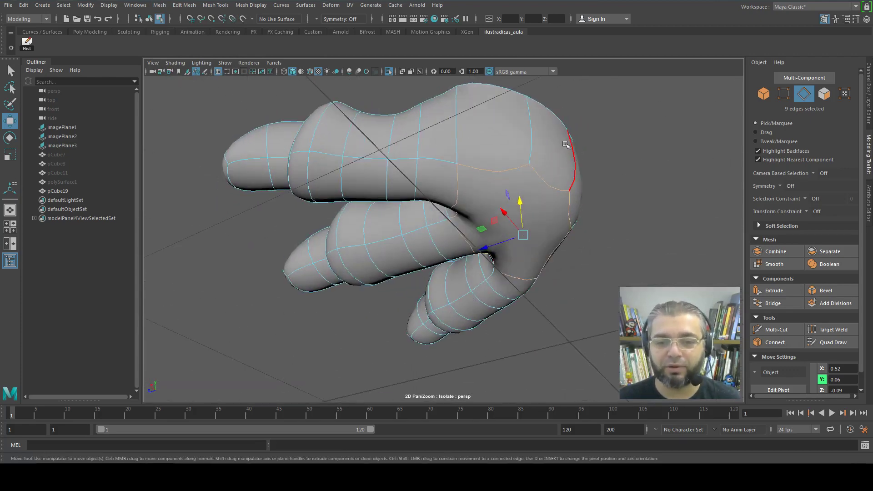
mouse_move(504, 230)
left_mouse_down("alt")
mouse_move(520, 255)
mouse_move(500, 252)
mouse_move(499, 228)
mouse_move(470, 228)
left_mouse_up("alt")
key("1")
left_click_drag(487, 273, 484, 273, "alt")
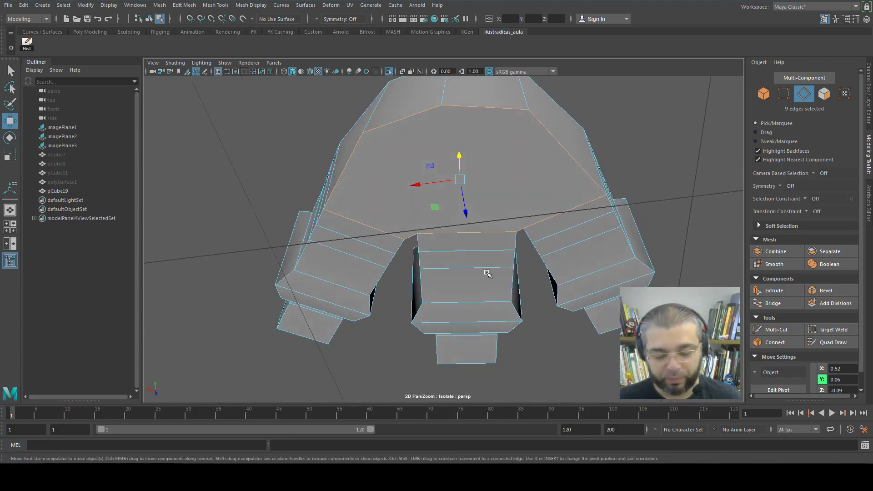
- In vertex mode, select vertices on the foot's toe
key("F9")
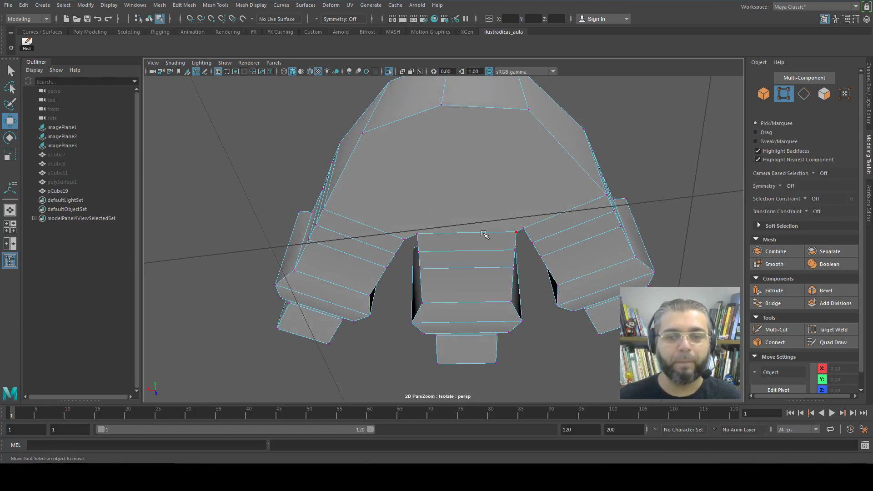
left_click_drag(470, 236, 477, 226, "alt")
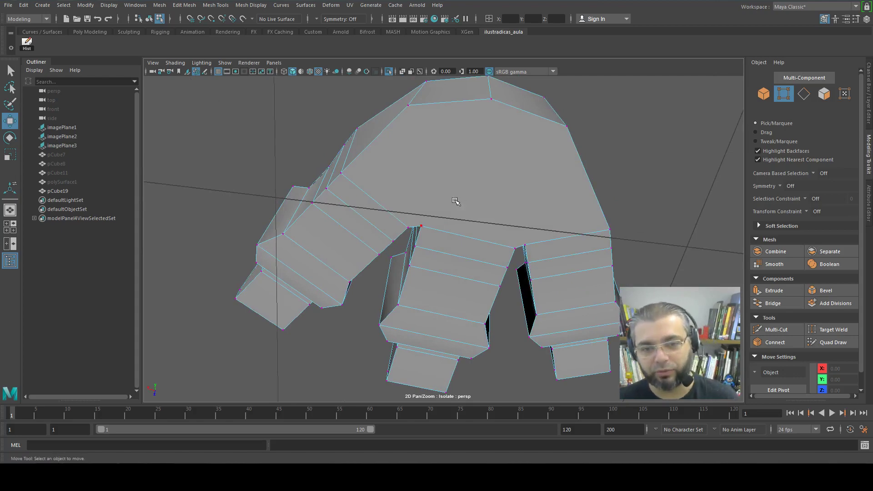
mouse_move(354, 191)
left_mouse_down("alt")
mouse_move(375, 170)
mouse_move(398, 255)
left_mouse_up("alt")
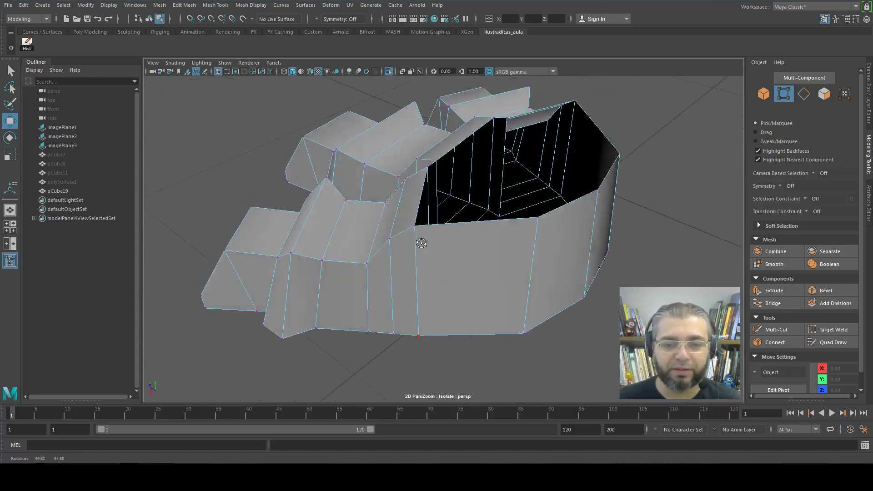
left_click(390, 229)
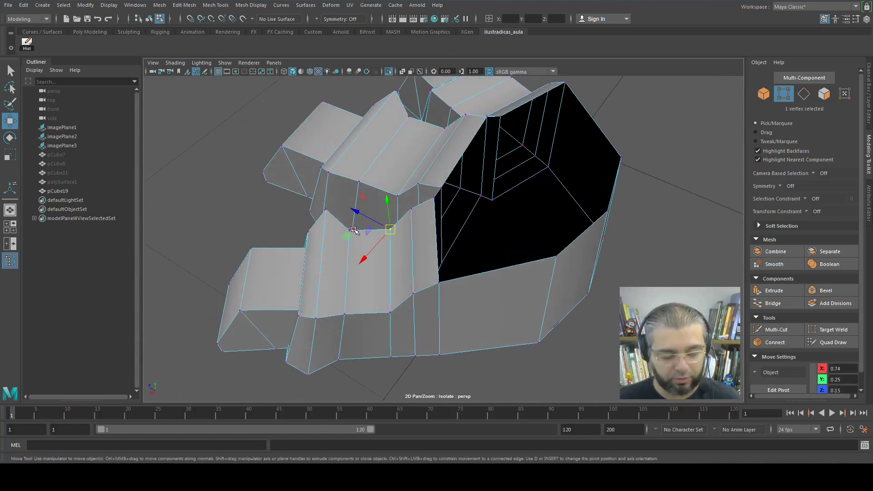
key("q")
left_click(353, 231)
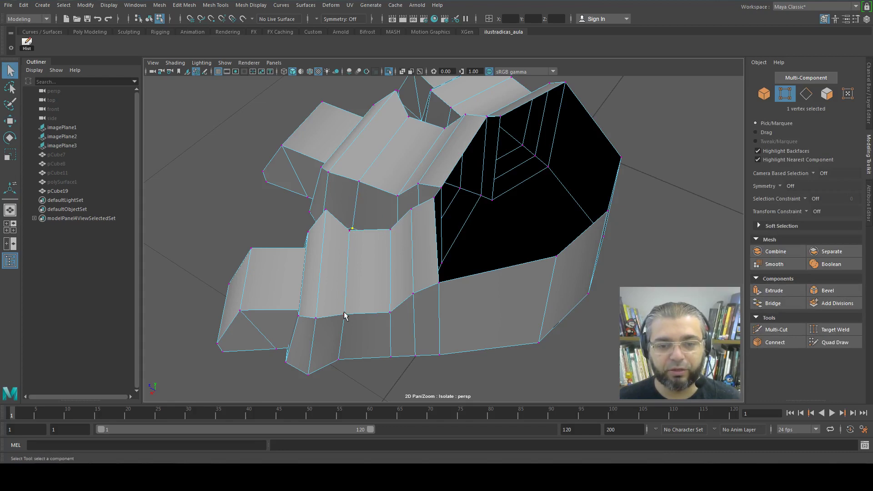
- Orbit and zoom around the toes, adding the bottom and upper toe vertices to the selection
left_click(388, 309)
left_click_drag(388, 308, 394, 347, "alt")
left_click(395, 349)
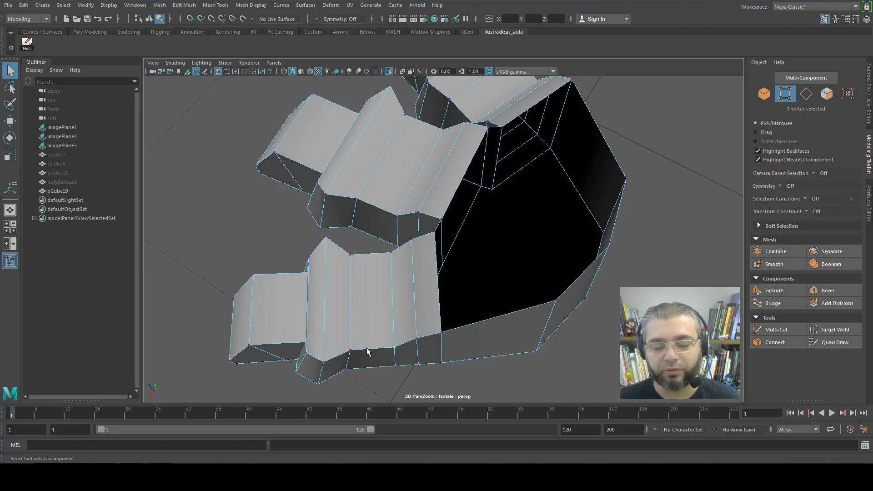
left_click_drag(518, 324, 474, 227, "alt")
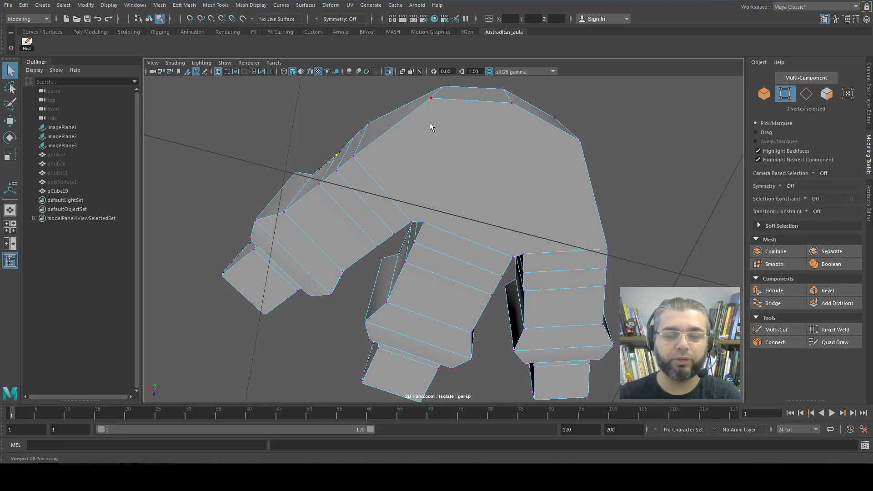
left_click_drag(431, 127, 432, 296, "alt")
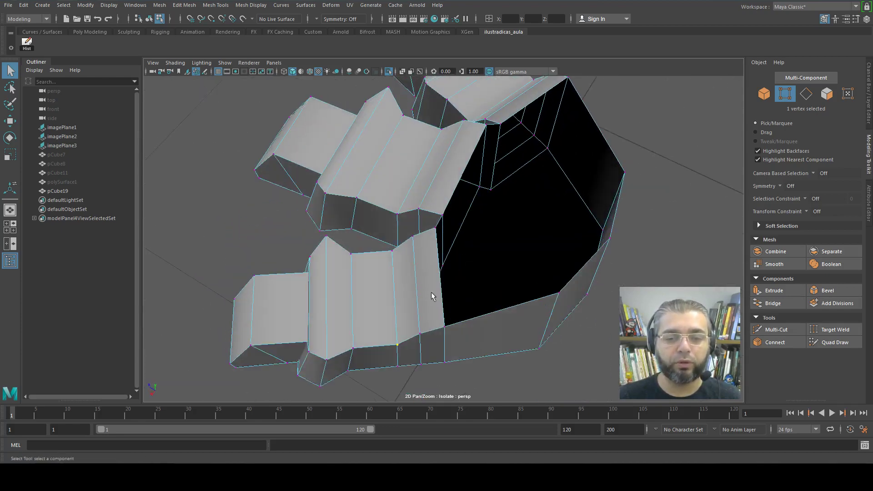
scroll(386, 282, "up", 2)
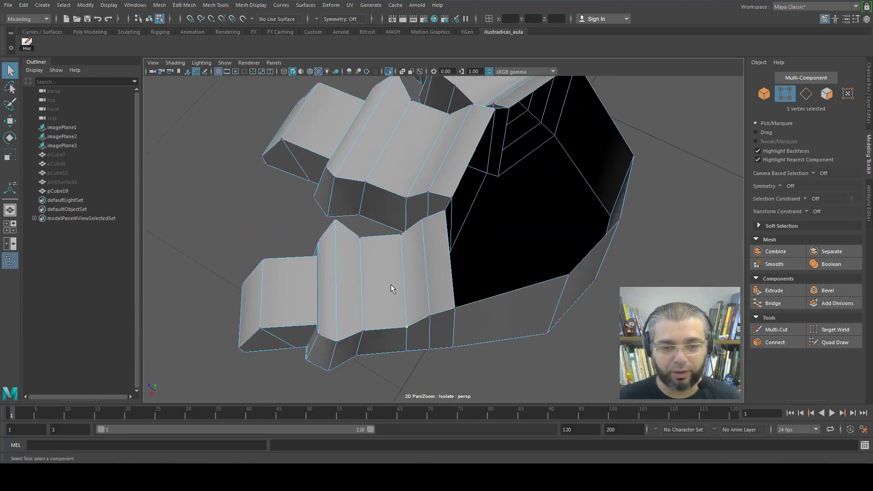
scroll(391, 273, "up", 2)
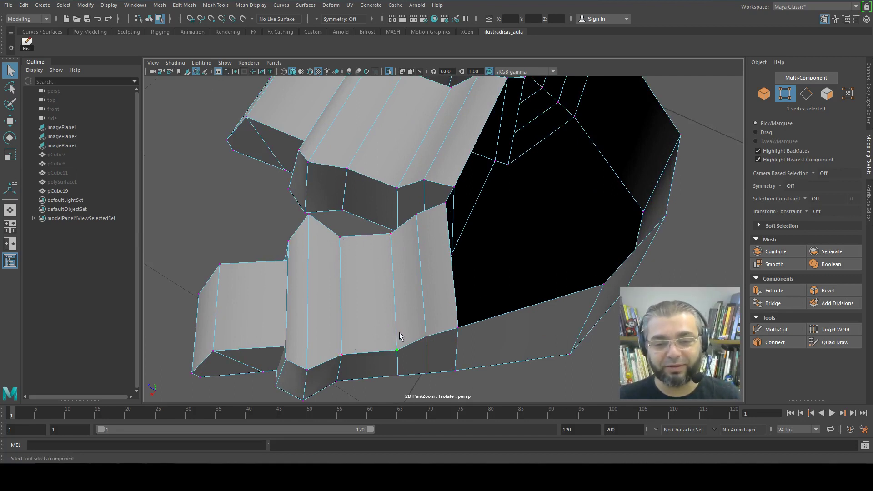
left_click(339, 238, "shift")
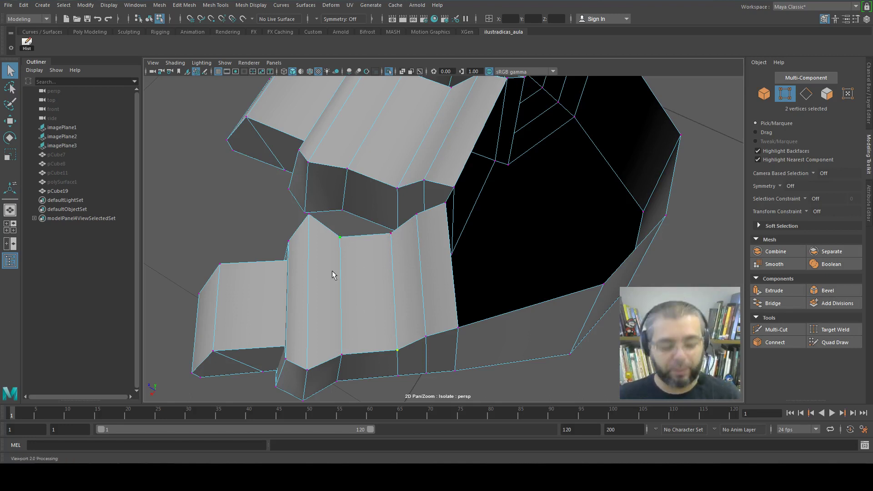
- Check the foot in smooth preview, then return to the blocky cage in edge selection mode
key("3")
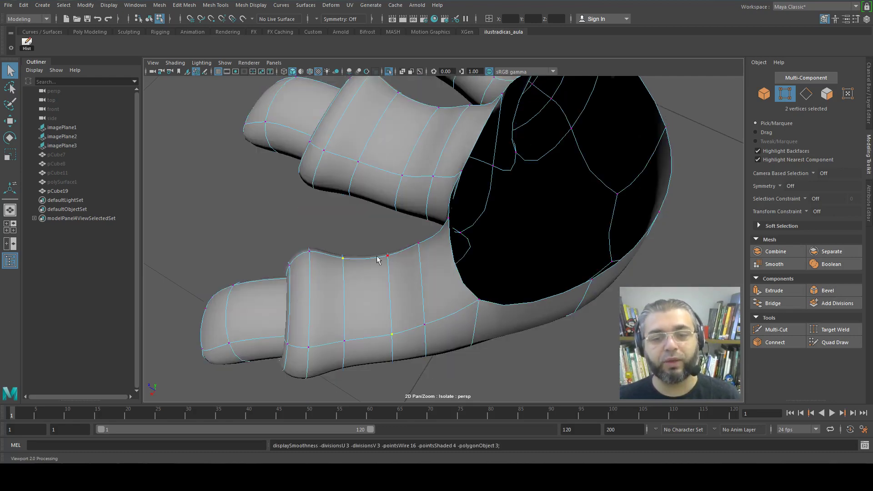
mouse_move(372, 284)
left_mouse_down("alt")
mouse_move(464, 255)
mouse_move(486, 148)
left_mouse_up("alt")
mouse_move(515, 194)
left_mouse_down("alt")
mouse_move(540, 179)
mouse_move(536, 209)
mouse_move(493, 189)
mouse_move(466, 210)
mouse_move(483, 242)
mouse_move(409, 214)
mouse_move(405, 292)
mouse_move(446, 244)
mouse_move(444, 253)
mouse_move(431, 222)
left_mouse_up("alt")
key("1")
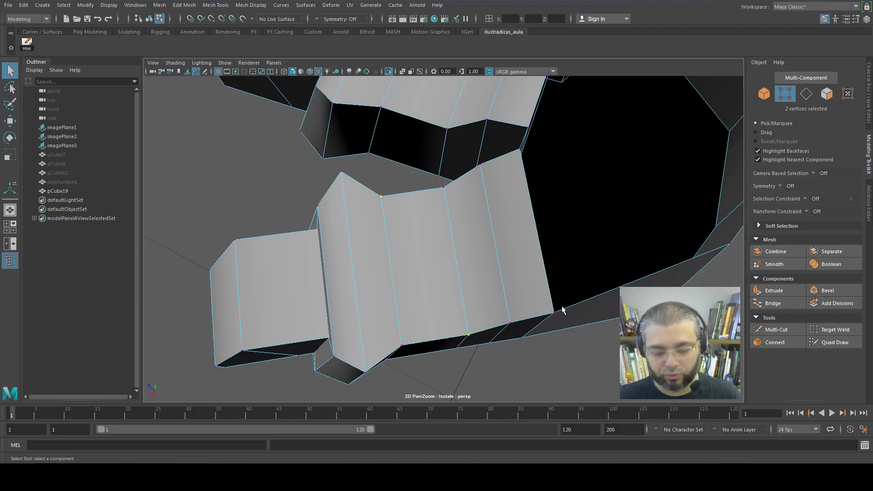
key("F10")
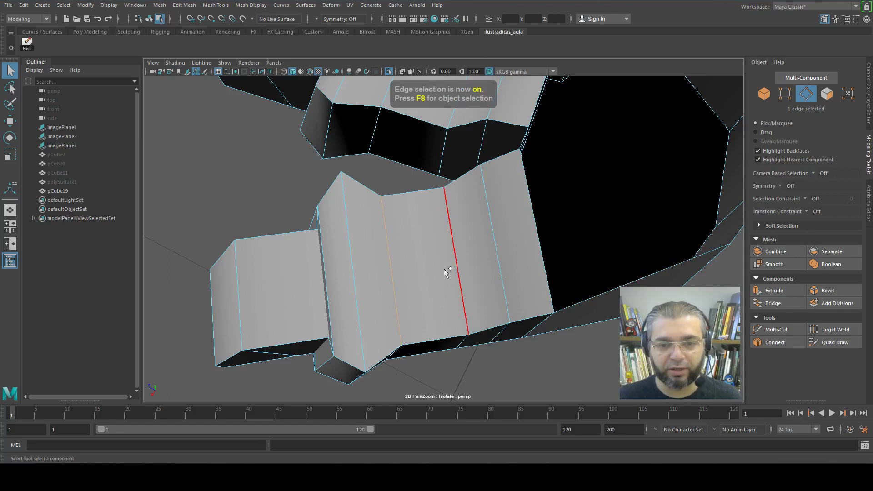
- Connect the two vertical edges of the lower toe's middle panel with a new horizontal edge
left_click(455, 269, "shift")
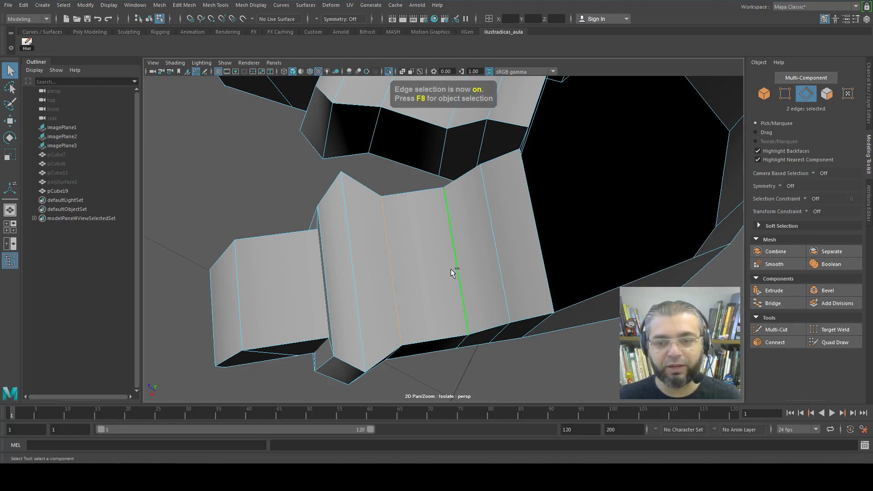
left_click(775, 342)
key("q")
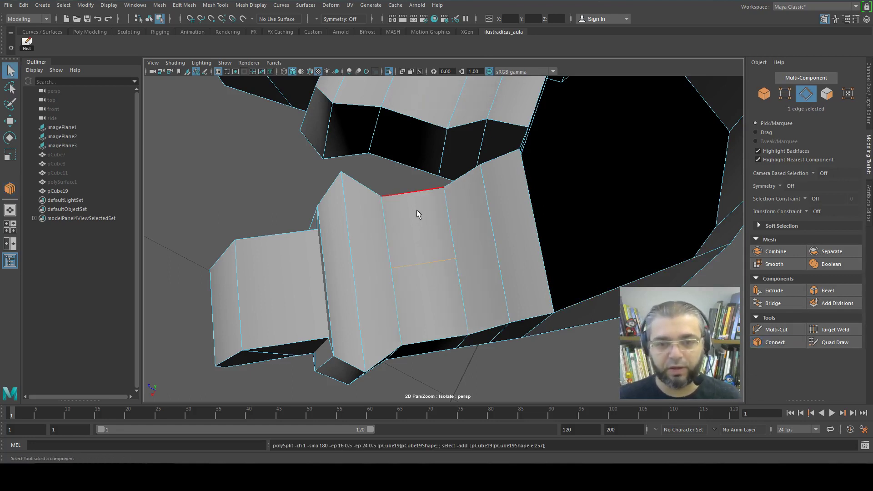
- Connect the middle panel's top and bottom edges with a new vertical edge
left_click(416, 206)
left_click(432, 258, "shift")
left_click(439, 328, "shift")
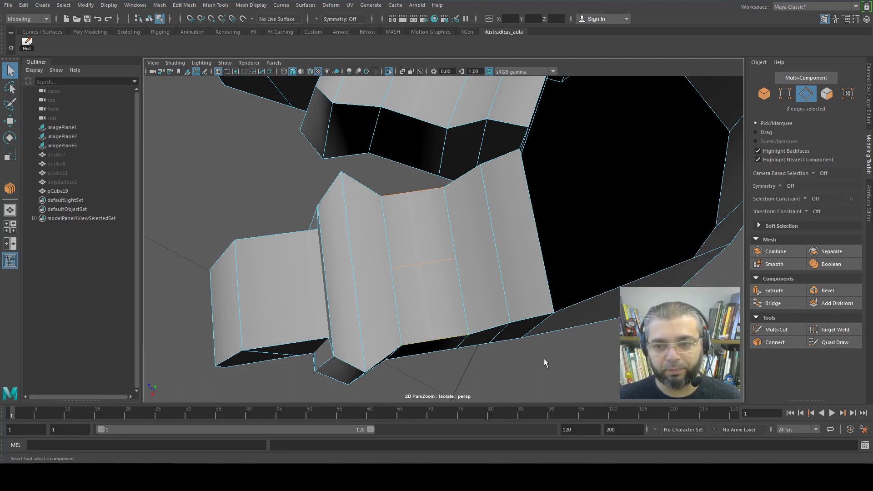
left_click(775, 342)
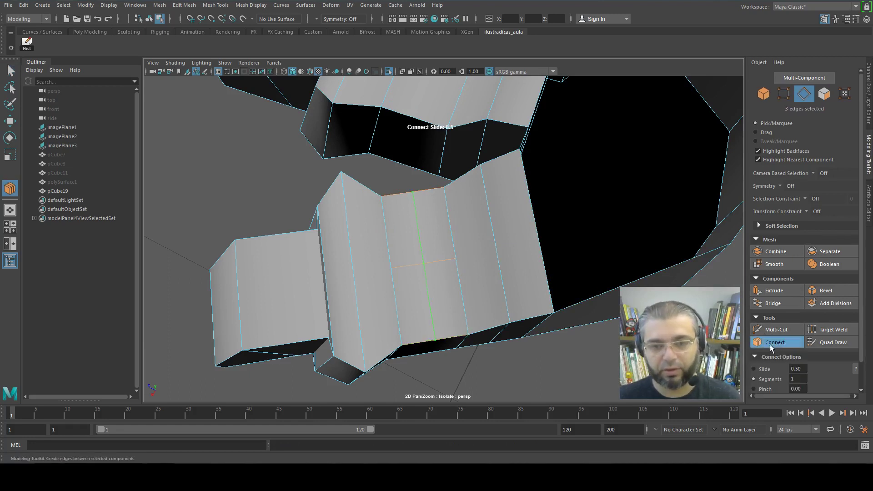
key("q")
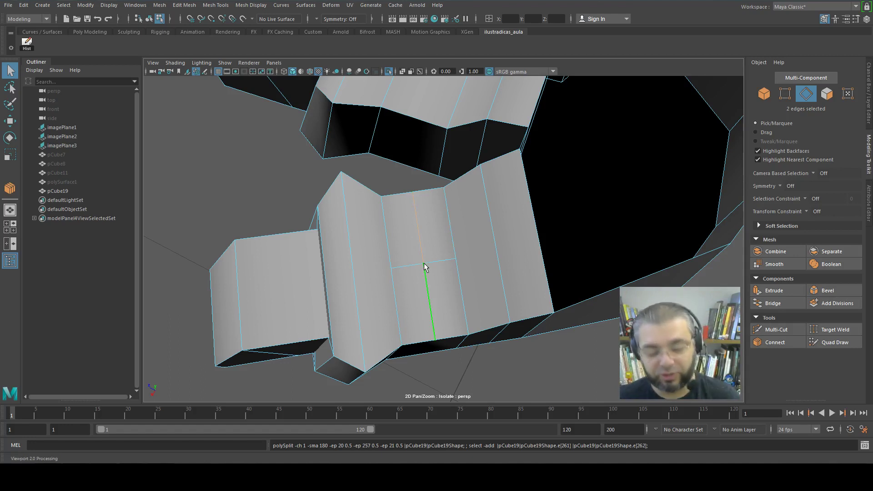
key("ctrl+z")
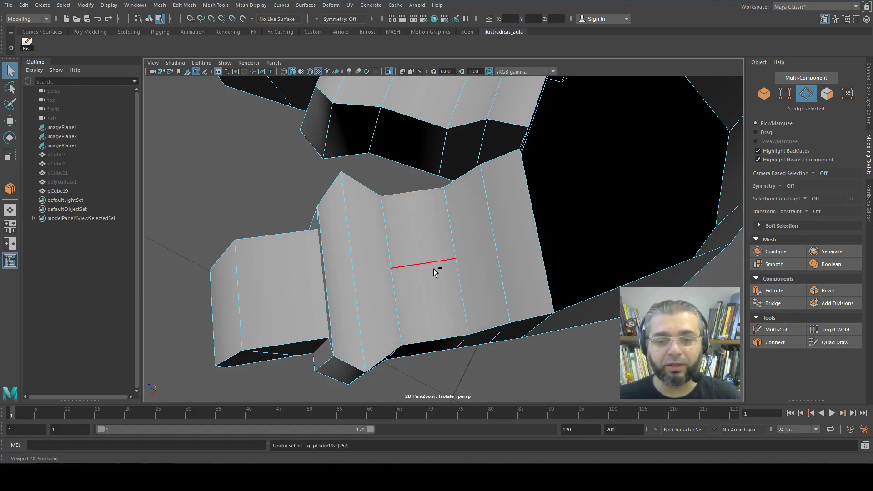
left_click(500, 328, "shift")
mouse_move(523, 335)
left_mouse_down("alt")
mouse_move(535, 249)
mouse_move(514, 207)
mouse_move(528, 269)
left_mouse_up("alt")
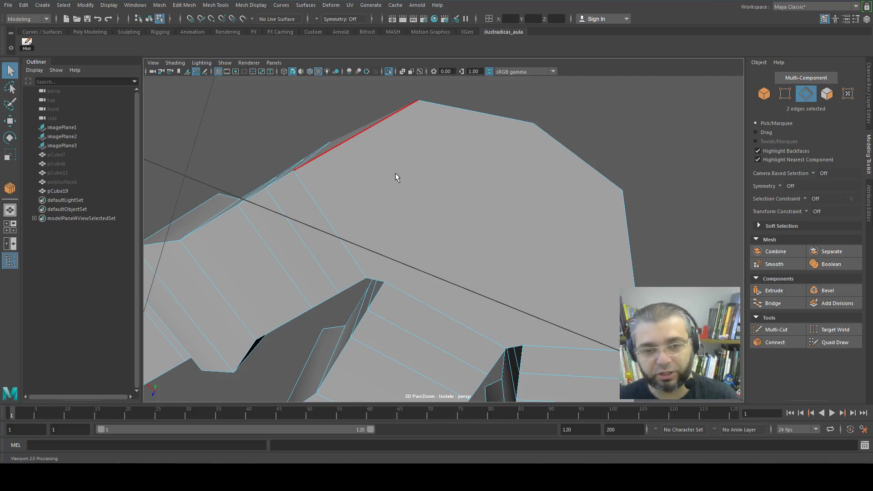
- Apply Mesh > Smooth to the whole foot and orbit to inspect the denser result
key("F8")
left_click_drag(382, 205, 407, 242, "alt")
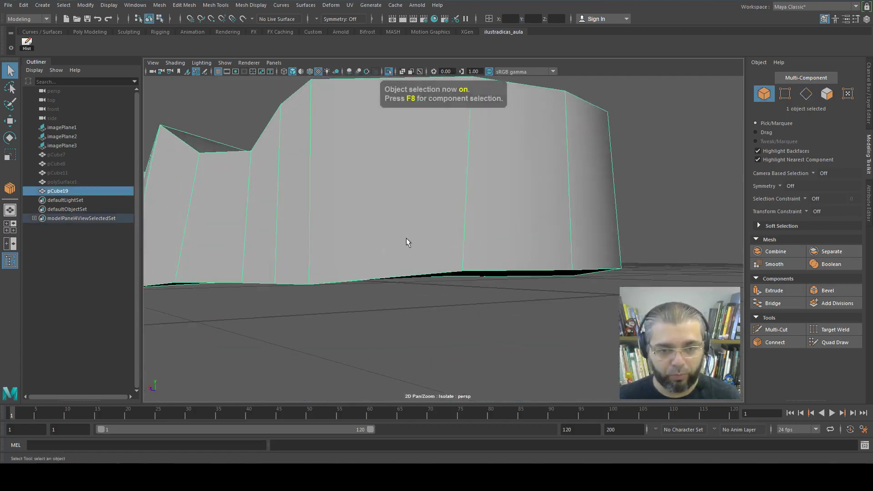
left_click(161, 6)
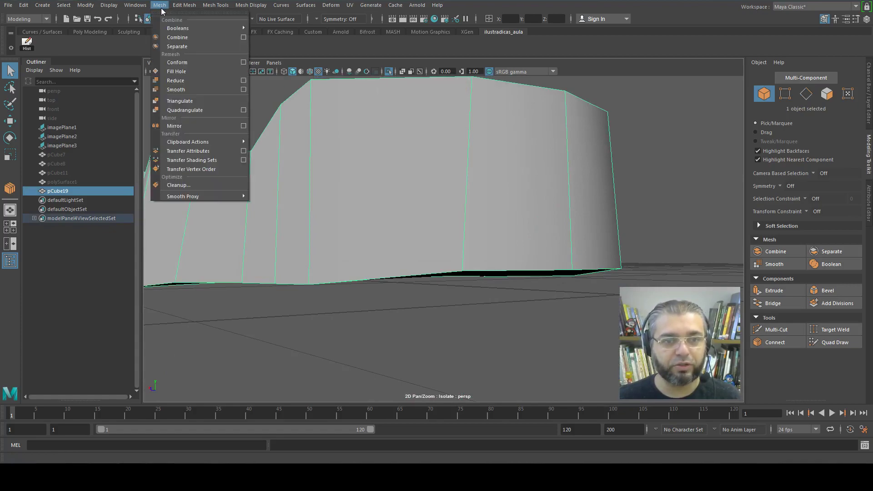
left_click(176, 90)
mouse_move(189, 107)
left_mouse_down("alt")
mouse_move(382, 249)
mouse_move(376, 285)
left_mouse_up("alt")
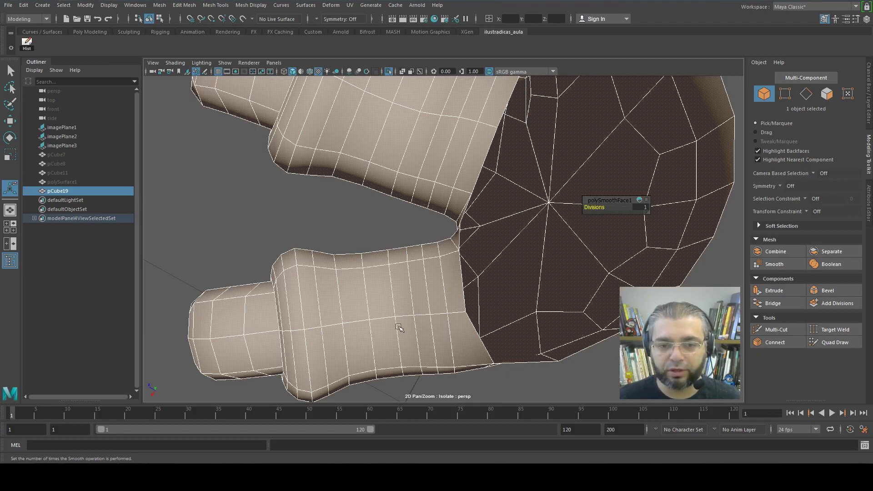
left_click_drag(361, 335, 447, 213, "alt")
mouse_move(446, 212)
middle_mouse_down("alt")
mouse_move(444, 221)
mouse_move(443, 205)
middle_mouse_up("alt")
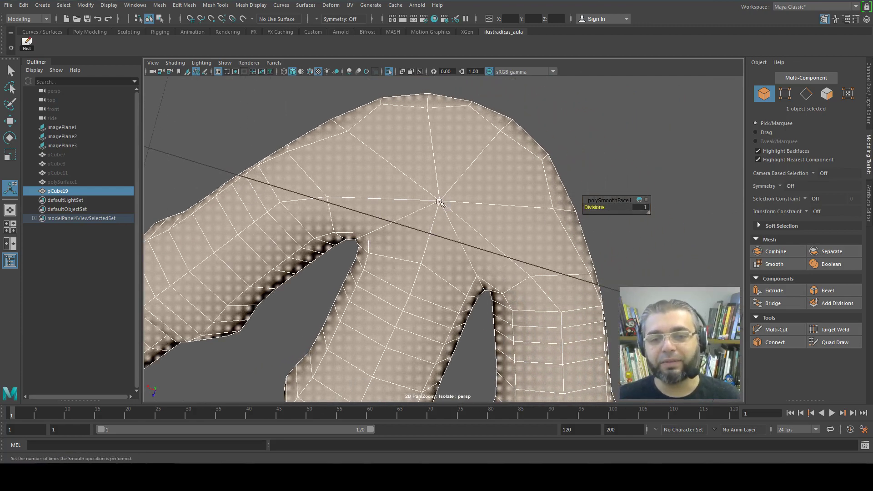
mouse_move(444, 205)
left_mouse_down("alt")
mouse_move(477, 210)
mouse_move(523, 247)
mouse_move(485, 251)
mouse_move(617, 246)
left_mouse_up("alt")
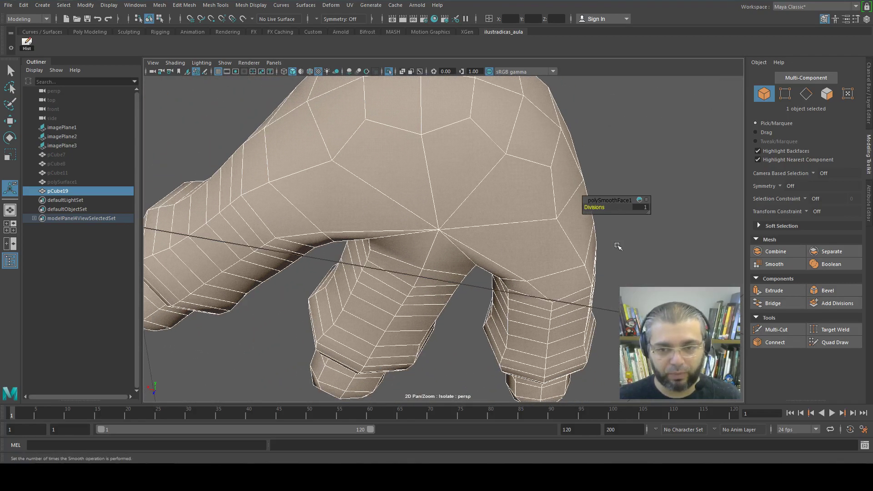
- Turn on smooth preview and orbit close around the smoothed foot to inspect the toes
left_click(618, 246)
left_click(568, 263)
key("3")
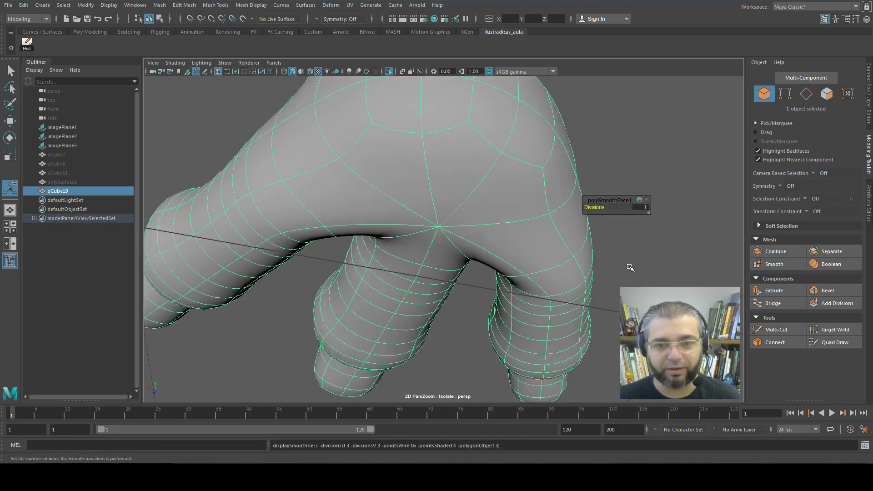
left_click(630, 268)
mouse_move(501, 267)
left_mouse_down("alt")
mouse_move(481, 224)
mouse_move(405, 264)
left_mouse_up("alt")
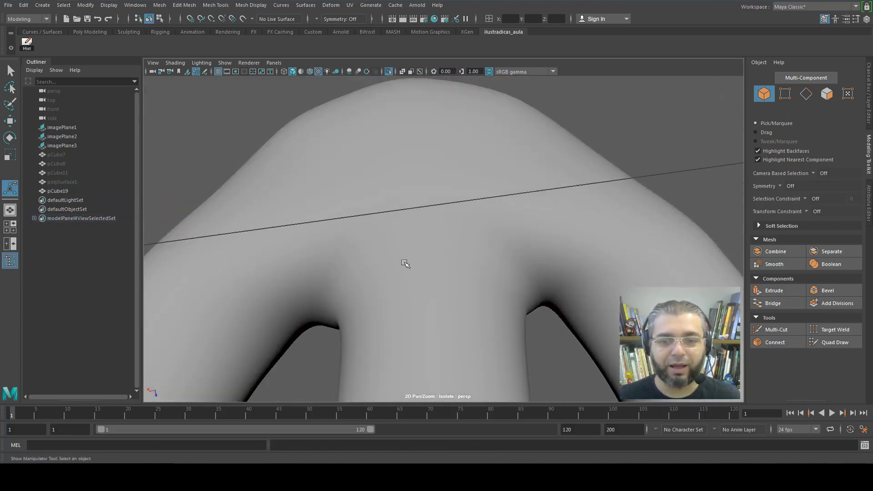
mouse_move(380, 206)
left_mouse_down("alt")
mouse_move(386, 220)
mouse_move(384, 206)
mouse_move(401, 197)
mouse_move(407, 264)
mouse_move(411, 240)
left_mouse_up("alt")
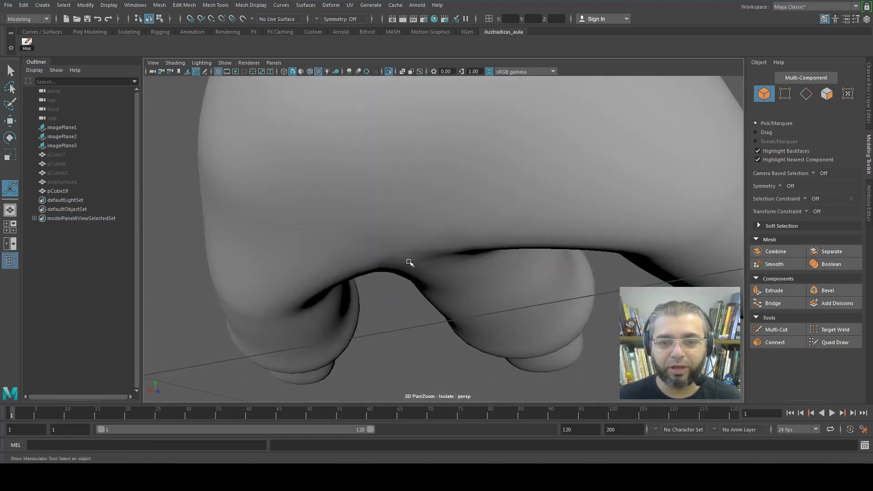
left_click(395, 249)
right_click_drag(395, 248, 421, 309, "shift")
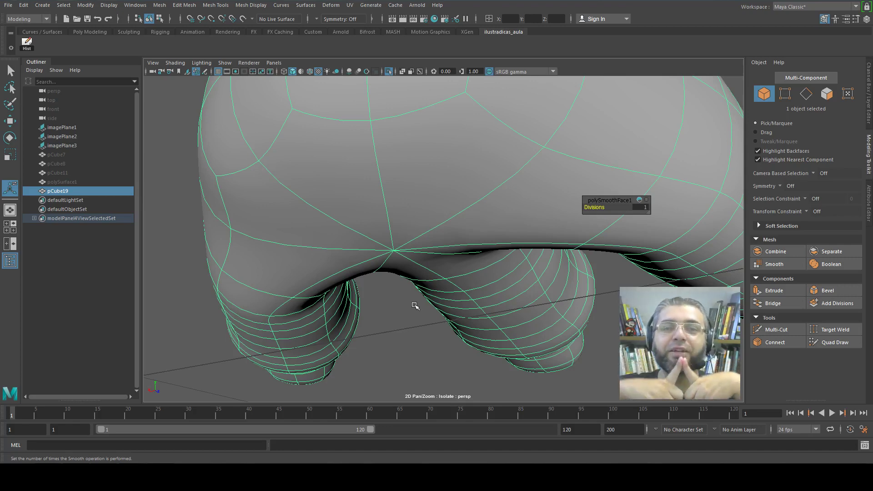
mouse_move(404, 198)
left_mouse_down("alt")
mouse_move(377, 336)
mouse_move(434, 236)
left_mouse_up("alt")
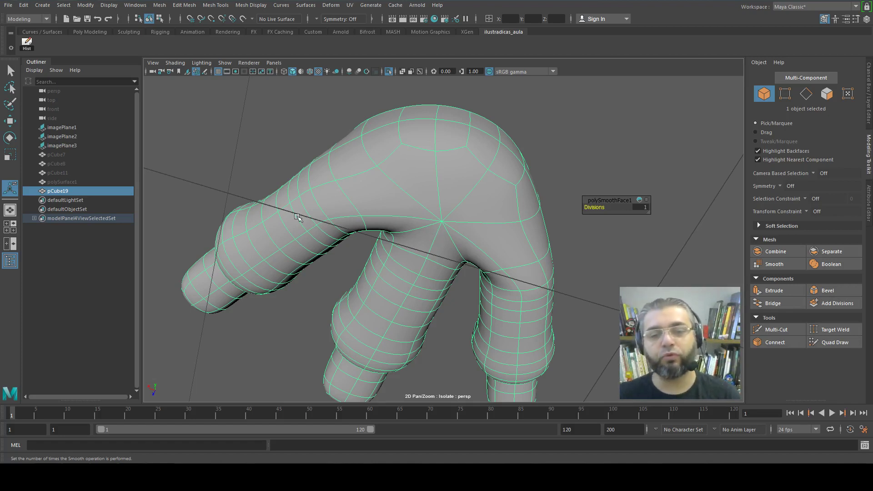
- Undo the Smooth operation and return the foot to its blocky low-poly cage display
key("ctrl+z")
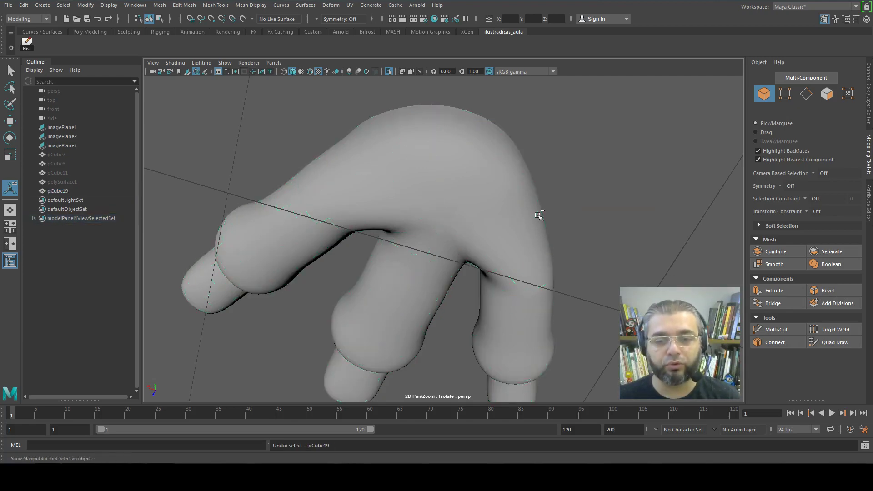
key("F10")
left_click(523, 223)
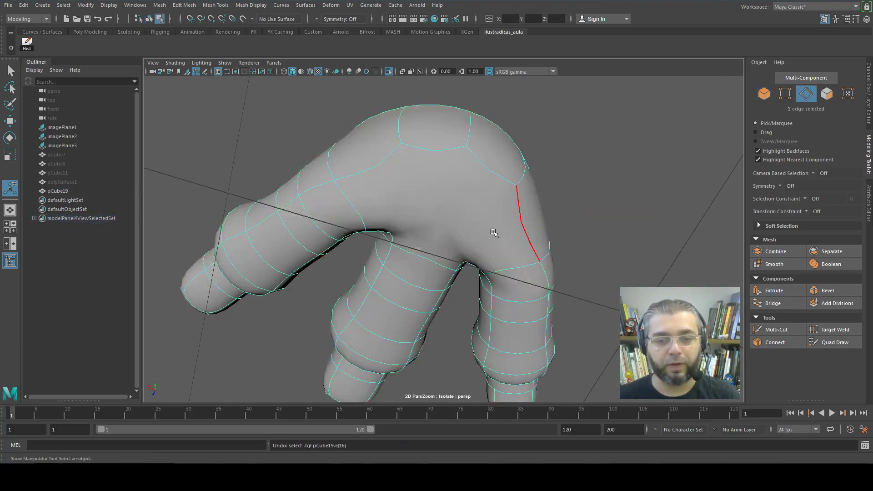
left_click_drag(482, 234, 418, 228, "alt")
key("1")
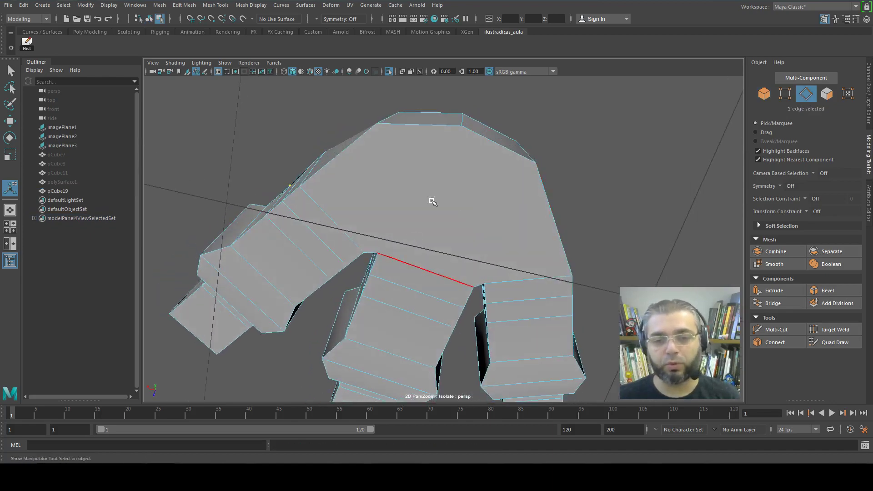
key("q")
- Connect the top face's upper-right corner vertex to the notch between middle and right toes
key("F9")
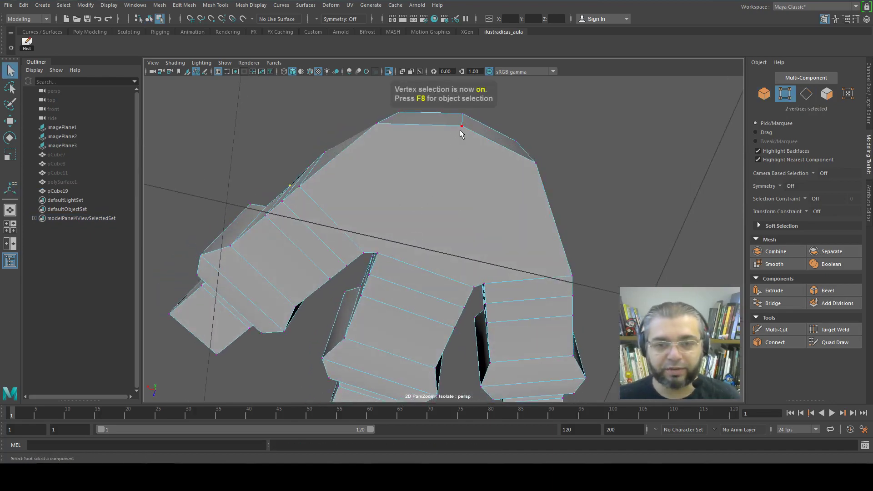
left_click(377, 256)
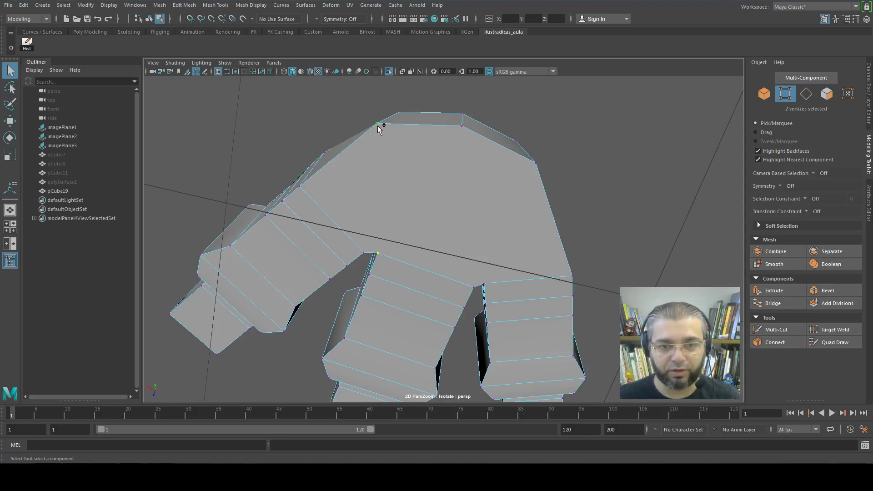
left_click(776, 342)
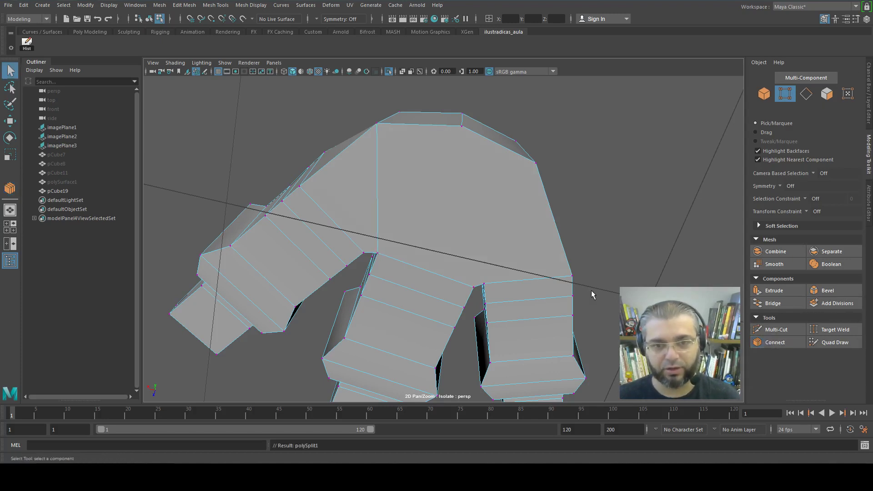
left_click(473, 289)
left_click(533, 173, "shift")
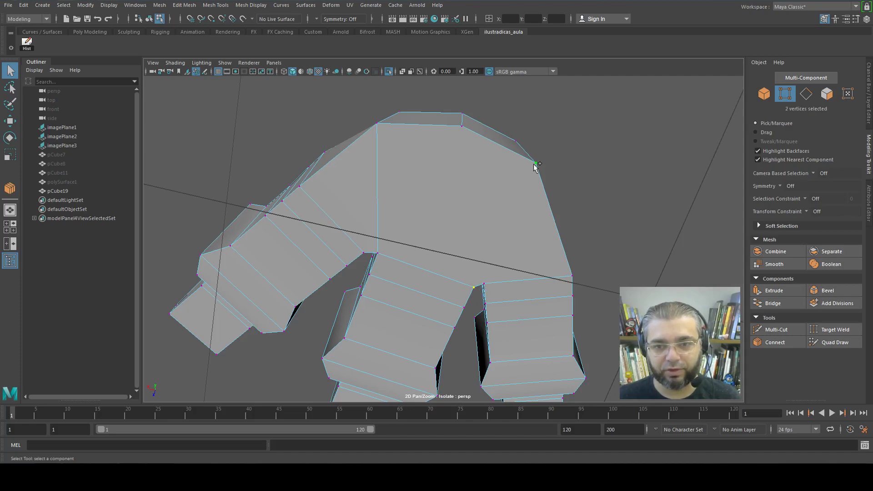
left_click(775, 342)
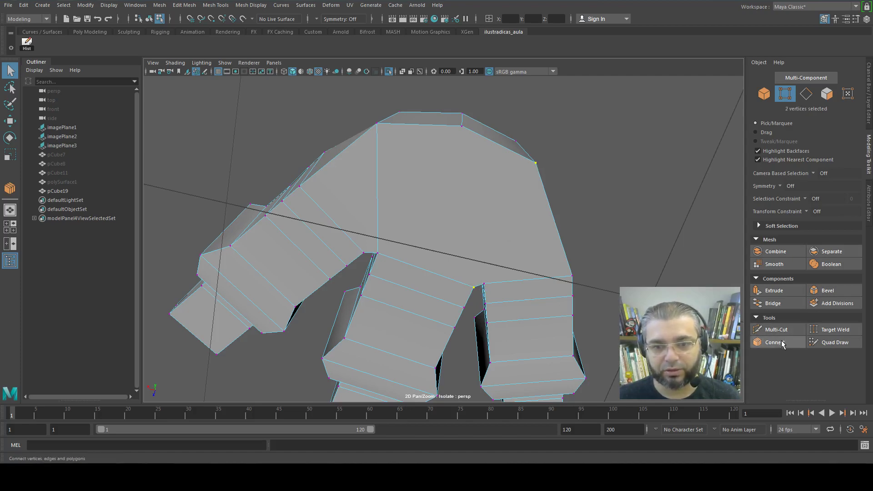
mouse_move(522, 181)
left_mouse_down("alt")
mouse_move(525, 224)
mouse_move(519, 218)
left_mouse_up("alt")
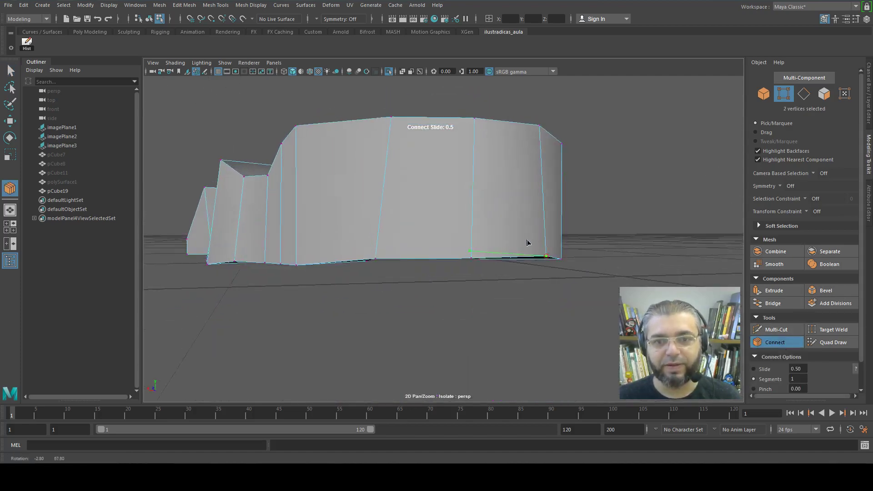
mouse_move(449, 173)
left_mouse_down("alt")
mouse_move(468, 199)
mouse_move(459, 171)
mouse_move(446, 185)
mouse_move(457, 216)
mouse_move(493, 264)
mouse_move(457, 177)
left_mouse_up("alt")
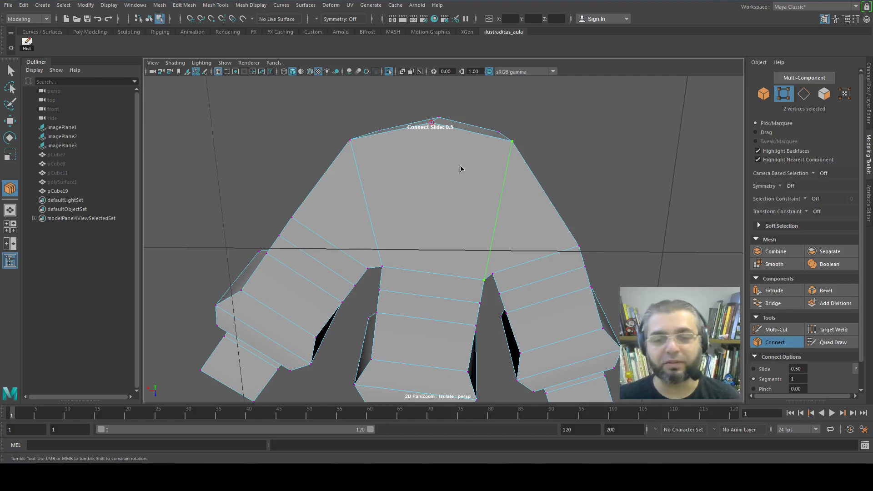
mouse_move(461, 168)
left_mouse_down("alt")
mouse_move(444, 272)
mouse_move(480, 214)
mouse_move(462, 191)
mouse_move(455, 224)
mouse_move(462, 220)
left_mouse_up("alt")
key("F10")
key("q")
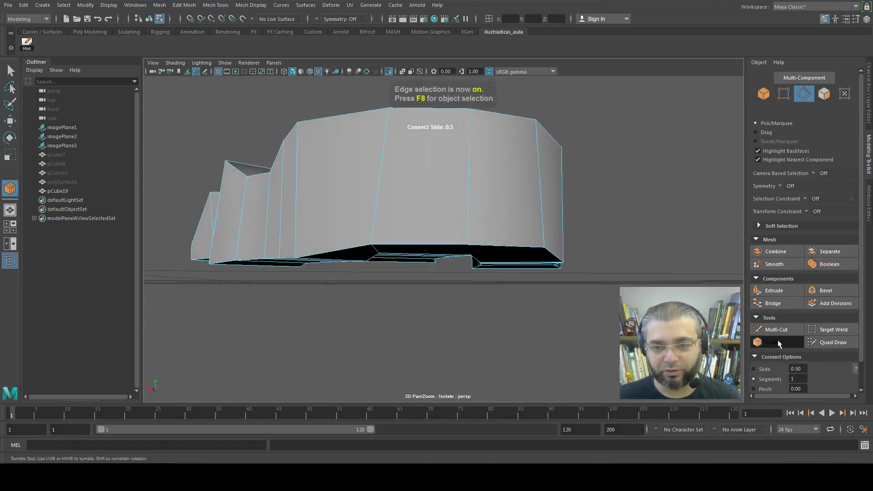
- Connect two vertices on the top face with a second edge dividing the broad face
left_click(469, 176)
mouse_move(469, 176)
left_mouse_down("alt")
mouse_move(477, 178)
mouse_move(489, 231)
left_mouse_up("alt")
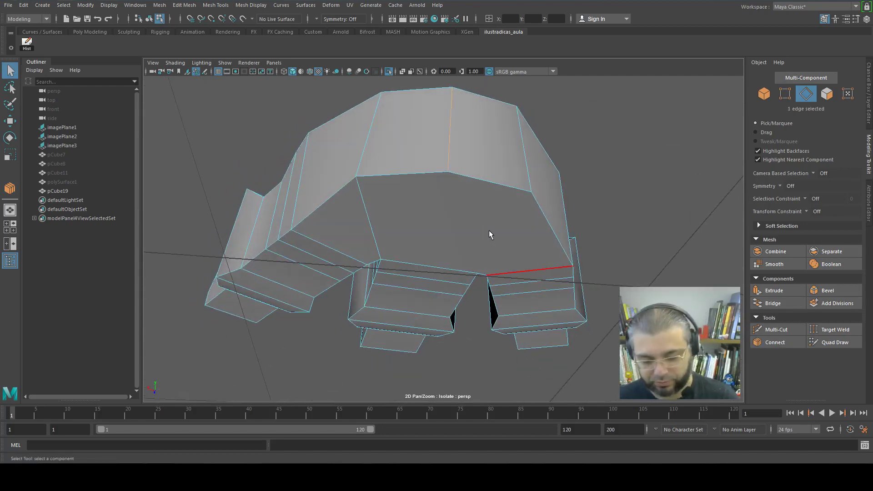
key("F9")
left_click(477, 272)
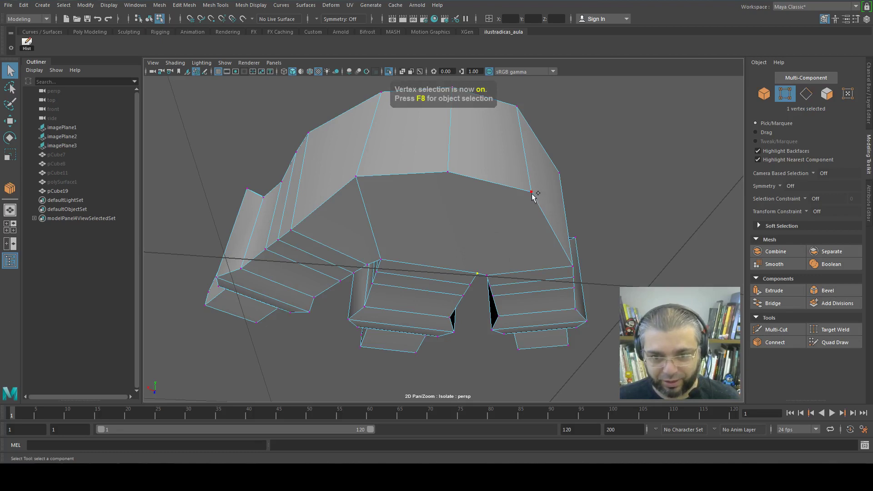
left_click(775, 342)
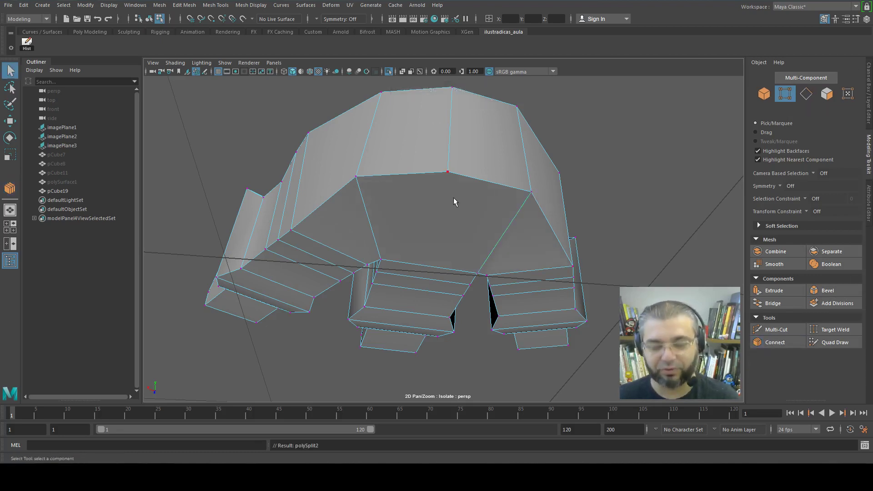
- Select the top face and its new edge, then orbit to check the foot from below and inside
key("F11")
left_click(445, 158)
key("F10")
left_click(450, 146)
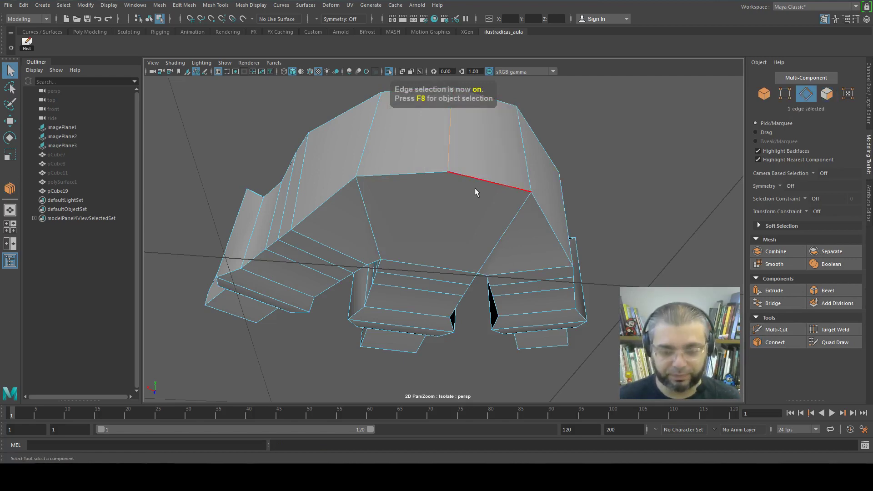
left_click(475, 187)
mouse_move(475, 187)
left_mouse_down("alt")
mouse_move(509, 213)
mouse_move(459, 195)
mouse_move(459, 259)
mouse_move(422, 284)
left_mouse_up("alt")
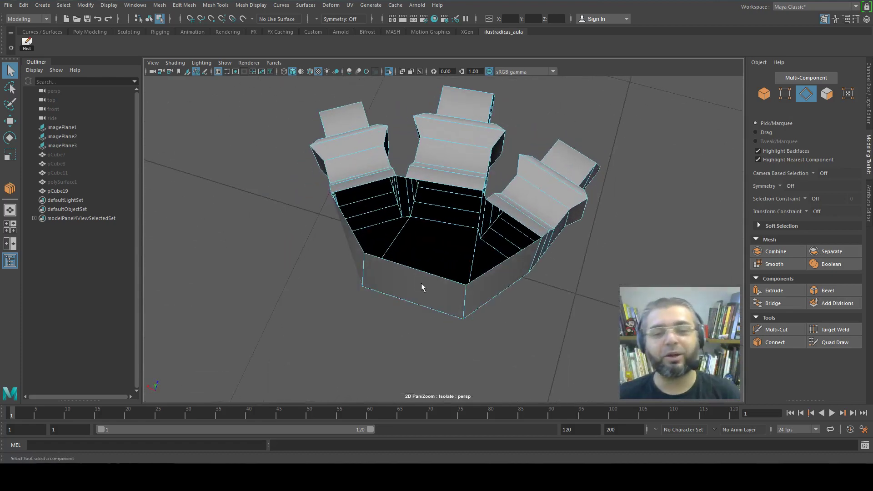
scroll(421, 286, "up", 2)
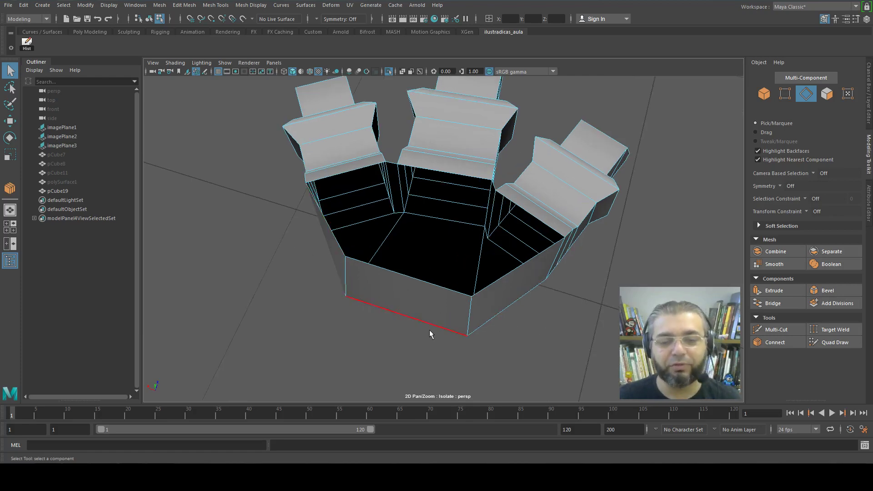
mouse_move(429, 330)
left_mouse_down("alt")
mouse_move(453, 264)
mouse_move(445, 302)
left_mouse_up("alt")
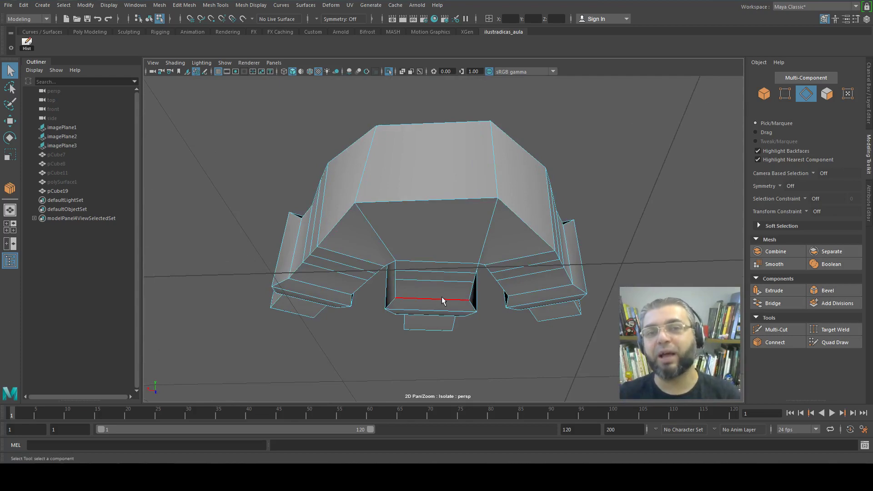
mouse_move(444, 301)
left_mouse_down("alt")
mouse_move(409, 220)
mouse_move(470, 233)
left_mouse_up("alt")
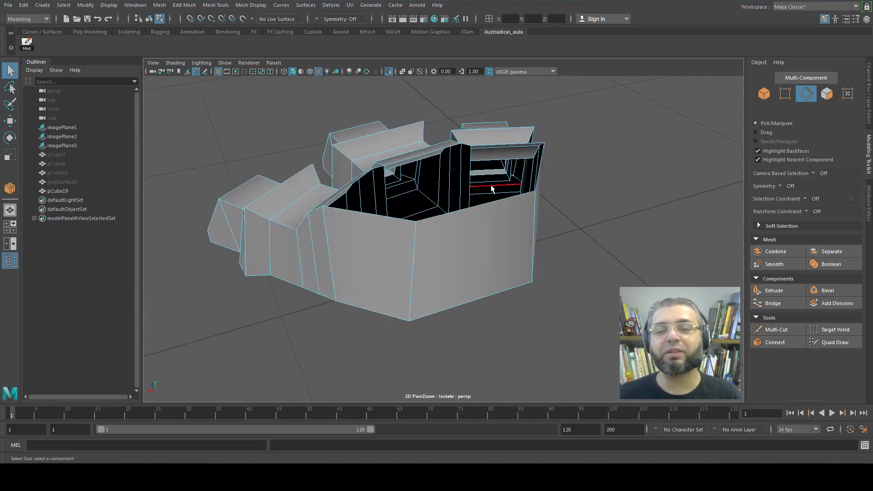
mouse_move(491, 136)
left_mouse_down("alt")
mouse_move(479, 232)
mouse_move(469, 182)
left_mouse_up("alt")
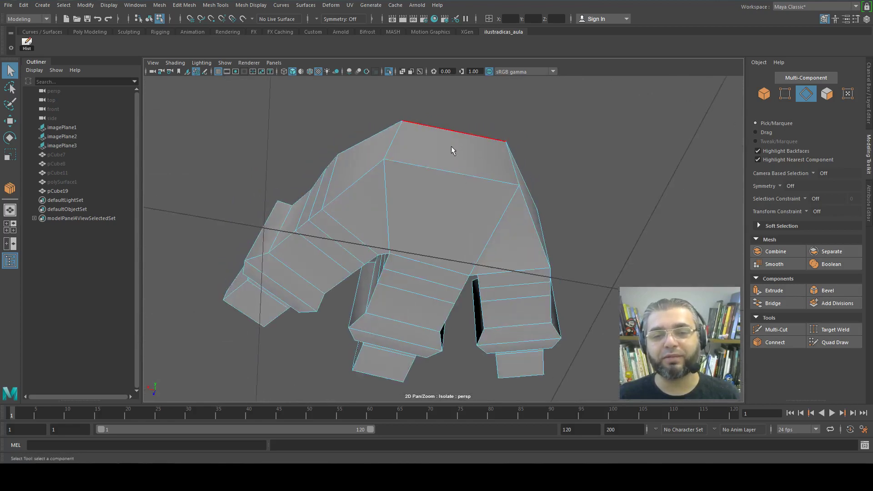
left_click_drag(444, 134, 456, 208, "alt")
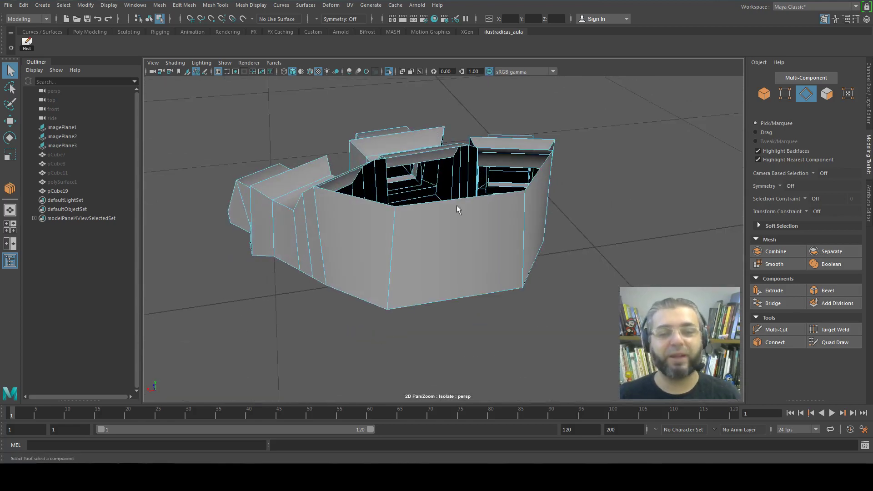
- Unhide pCube7, pCube8, pCube11 and polySurface1 from the Outliner
left_click(56, 154)
left_click(59, 182, "shift")
key("h")
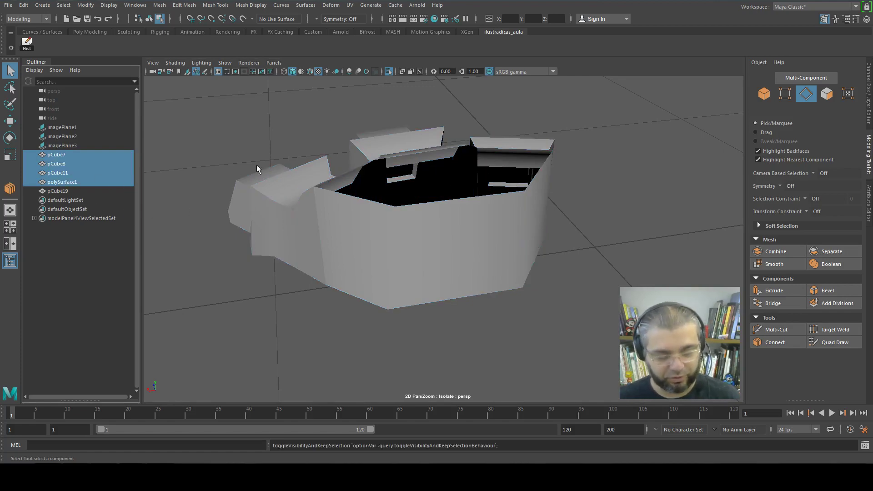
- Exit isolation and select the leg polySurface1 together with the foot pCube19 in object mode
left_click(388, 71)
mouse_move(291, 209)
left_mouse_down("alt")
mouse_move(298, 223)
mouse_move(352, 223)
left_mouse_up("alt")
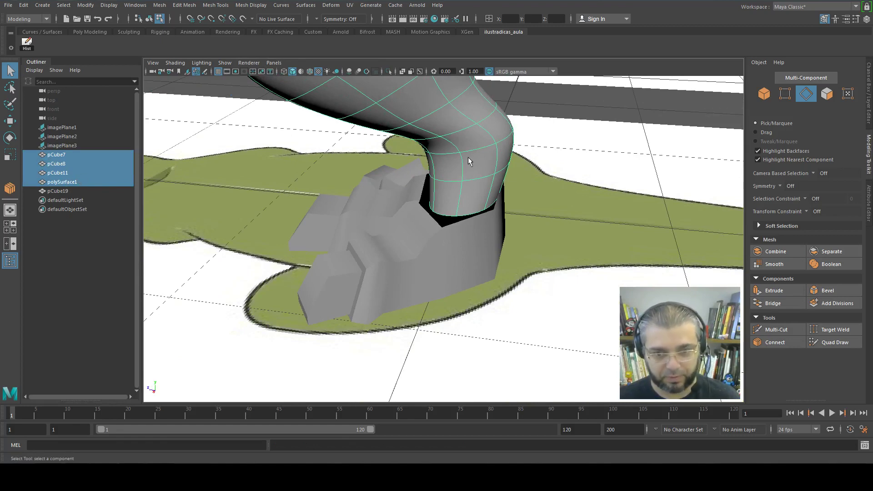
key("F8")
left_click(463, 210)
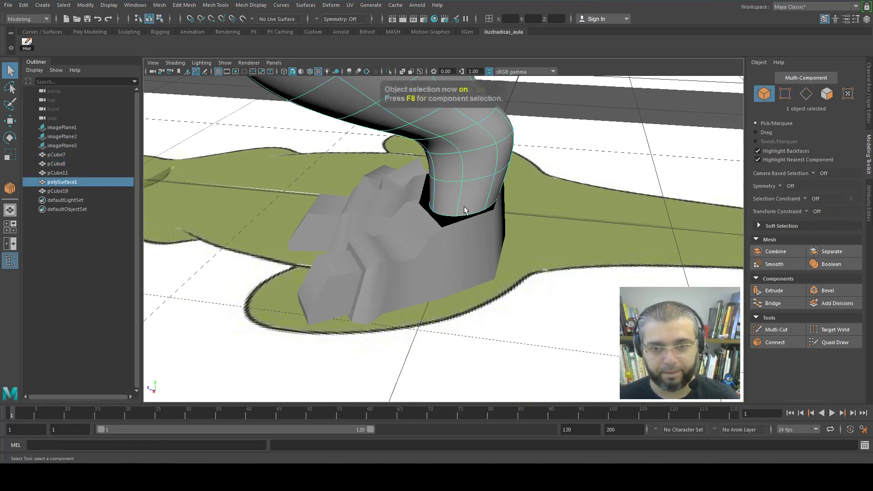
mouse_move(464, 210)
left_mouse_down("alt")
mouse_move(435, 241)
mouse_move(464, 215)
mouse_move(445, 252)
left_mouse_up("alt")
left_click(479, 240, "shift")
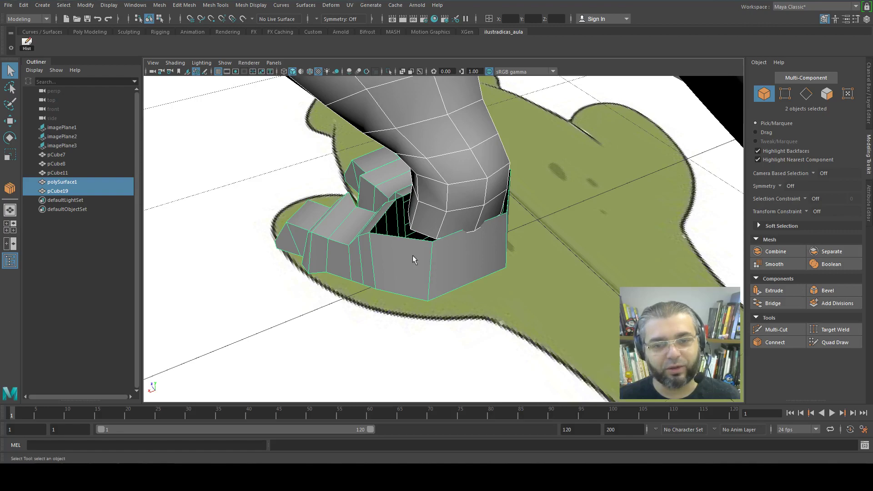
- Inspect how the leg sits in the foot's ankle opening, then bring the OBS recorder forward
left_click_drag(413, 259, 508, 267, "alt")
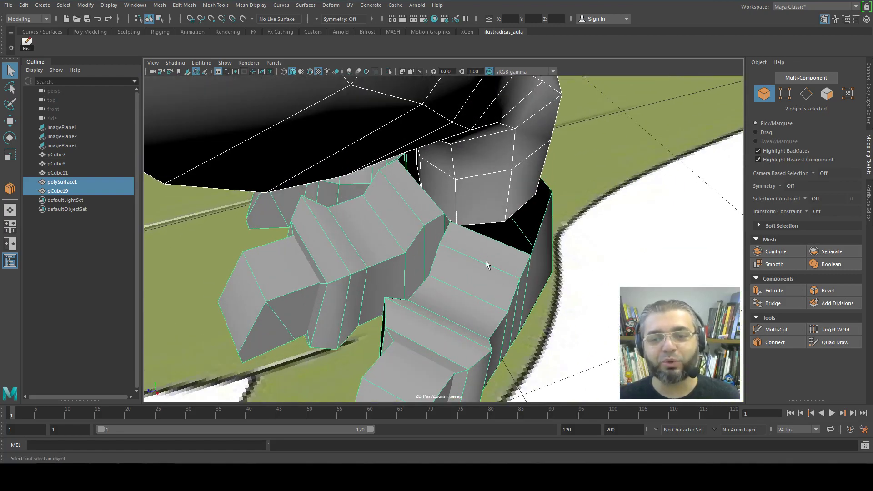
key("backslash")
left_click(442, 228)
key("backslash")
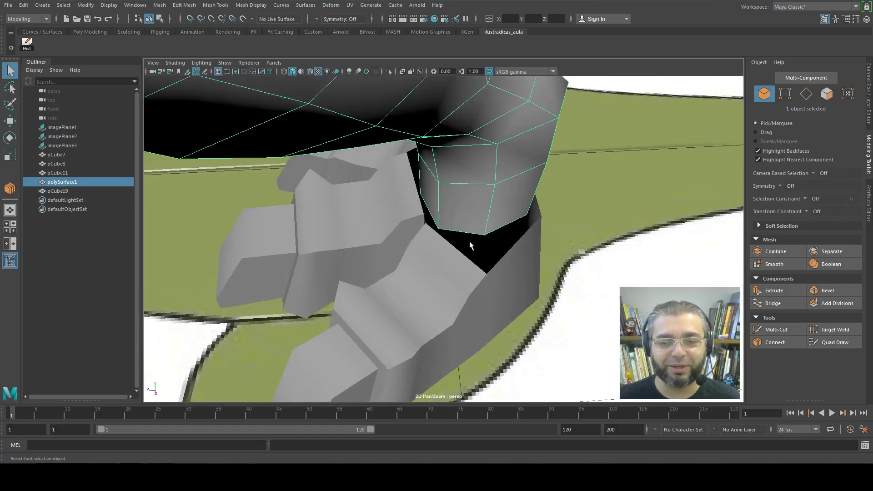
key("backslash")
left_click_drag(433, 250, 423, 270, "alt")
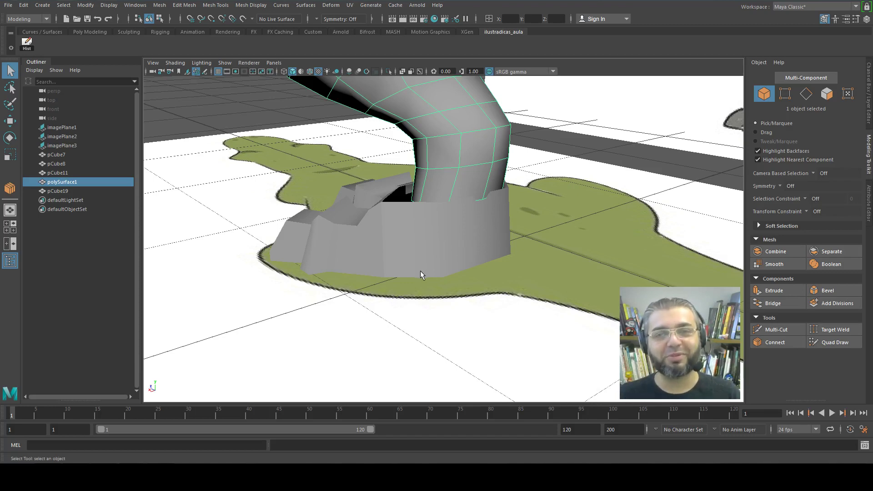
key("alt+Tab")
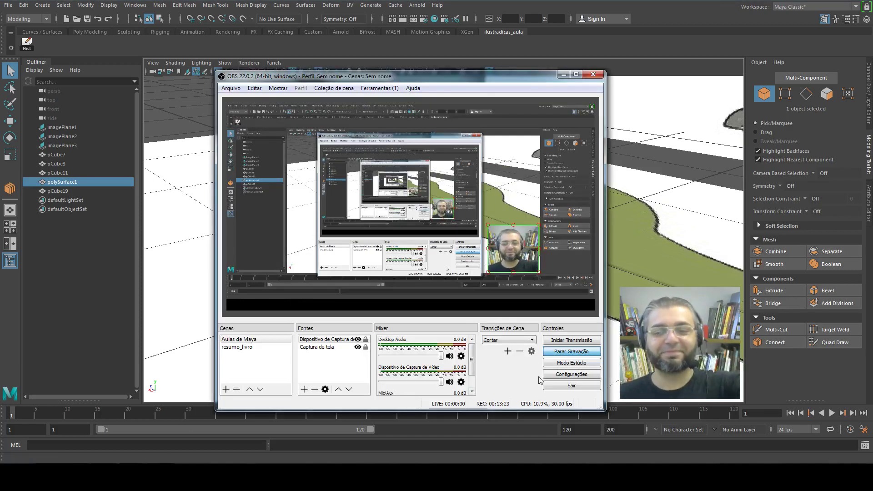